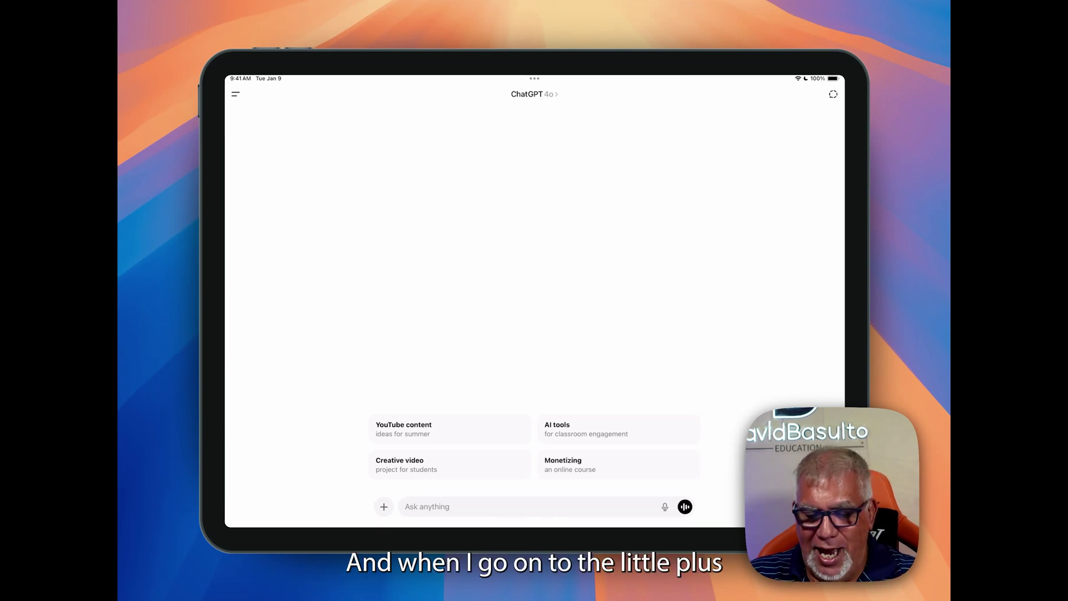
Step: Turn on Study and learn mode from the + menu beside Ask anything
click(384, 506)
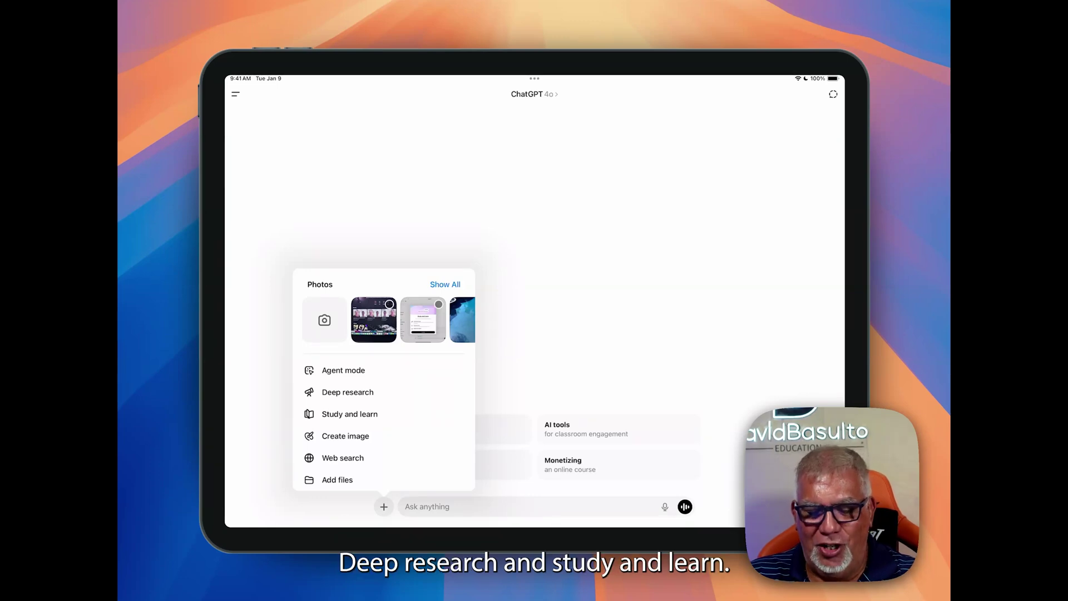
click(348, 414)
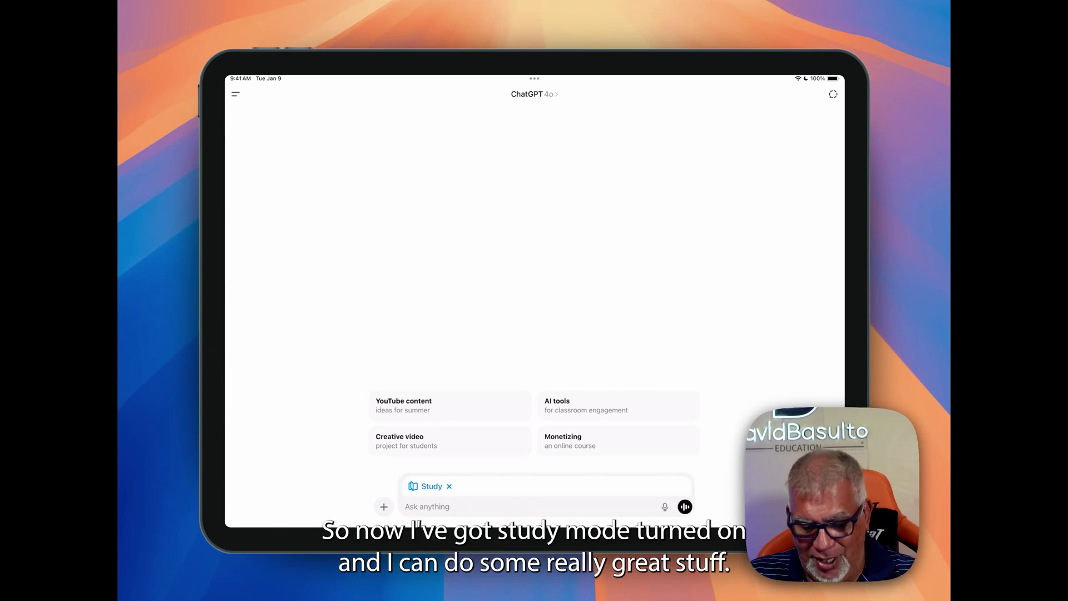
key(super+Tab)
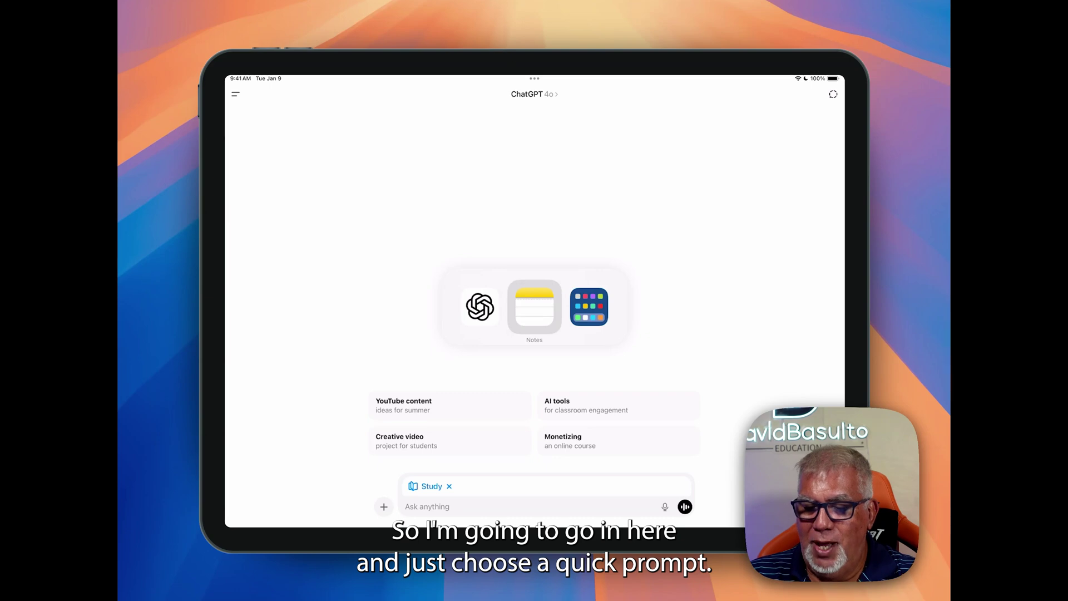
Step: Copy the Example 1 Newton's Laws quiz prompt from Notes and return to ChatGPT
key(super+Tab)
scroll(534, 300, down, 5)
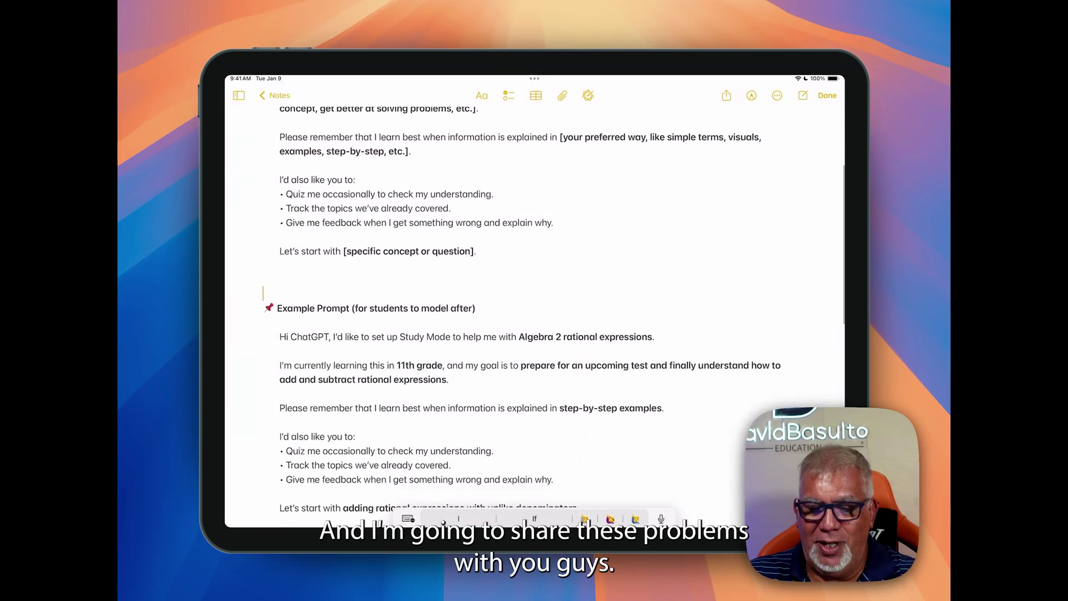
scroll(534, 300, down, 3)
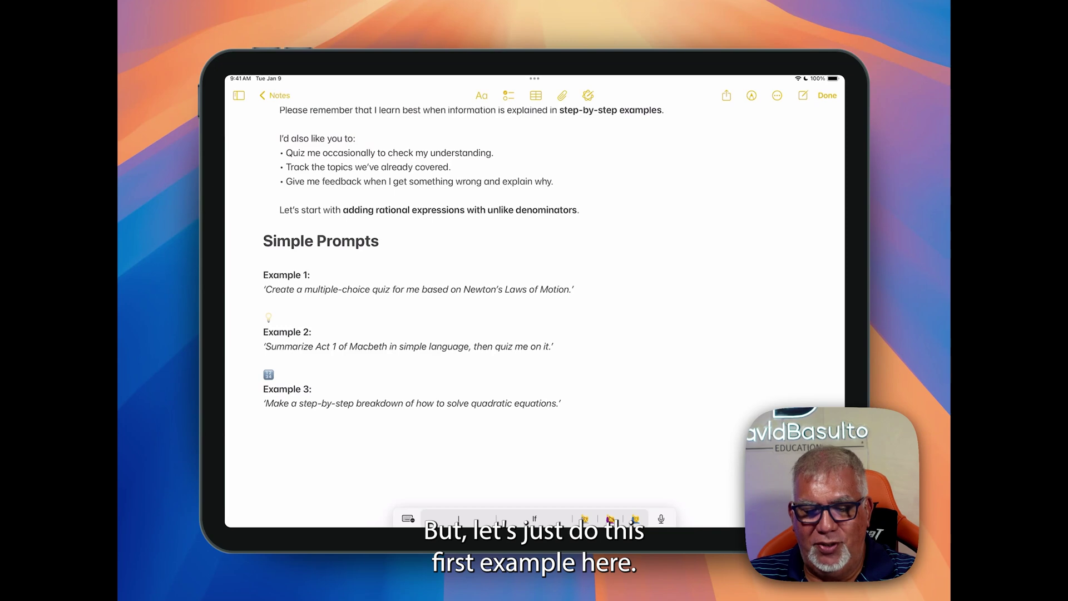
click(267, 289)
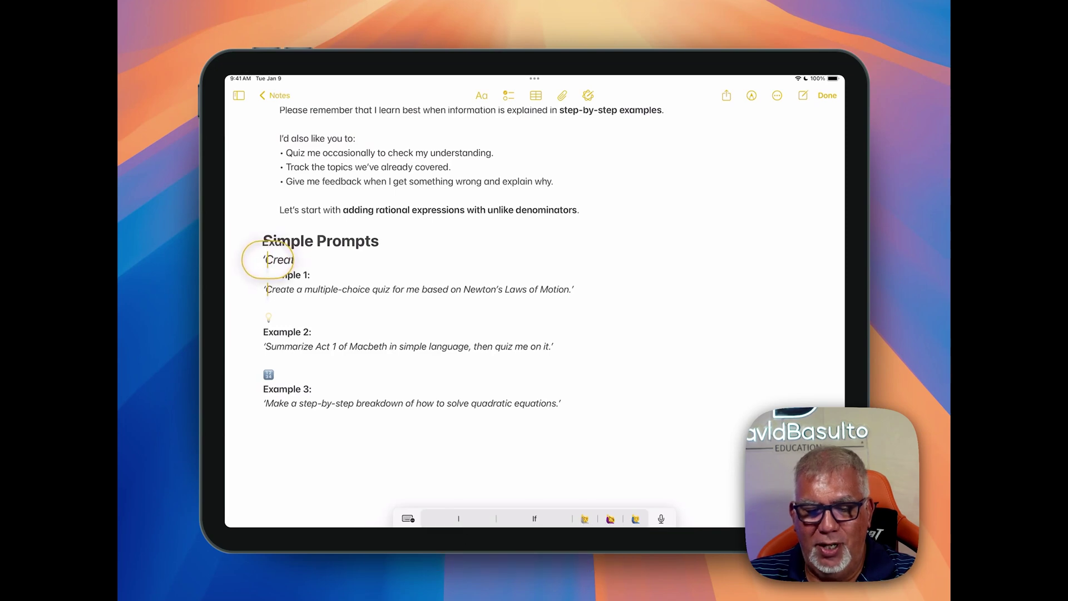
mouse_move(267, 289)
mouse_down()
mouse_move(569, 290)
mouse_move(572, 297)
mouse_up()
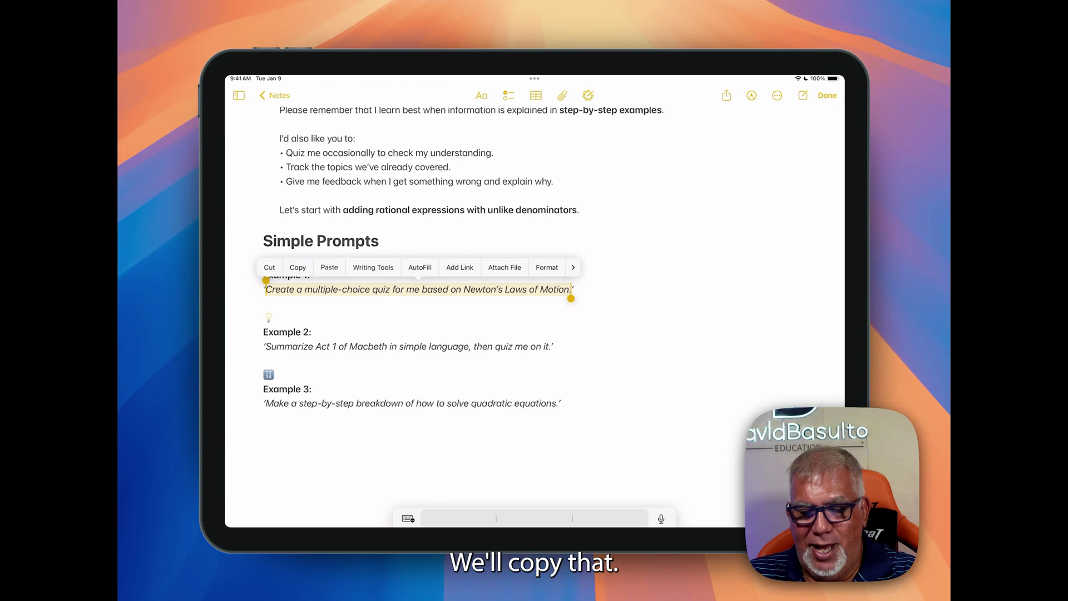
click(298, 266)
key(super+Tab)
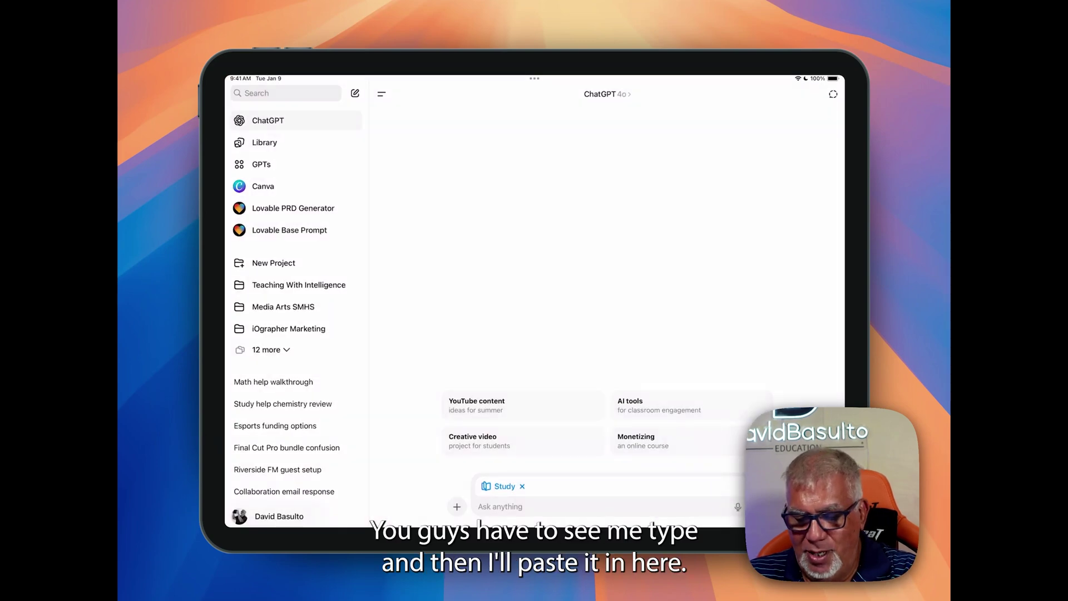
click(501, 507)
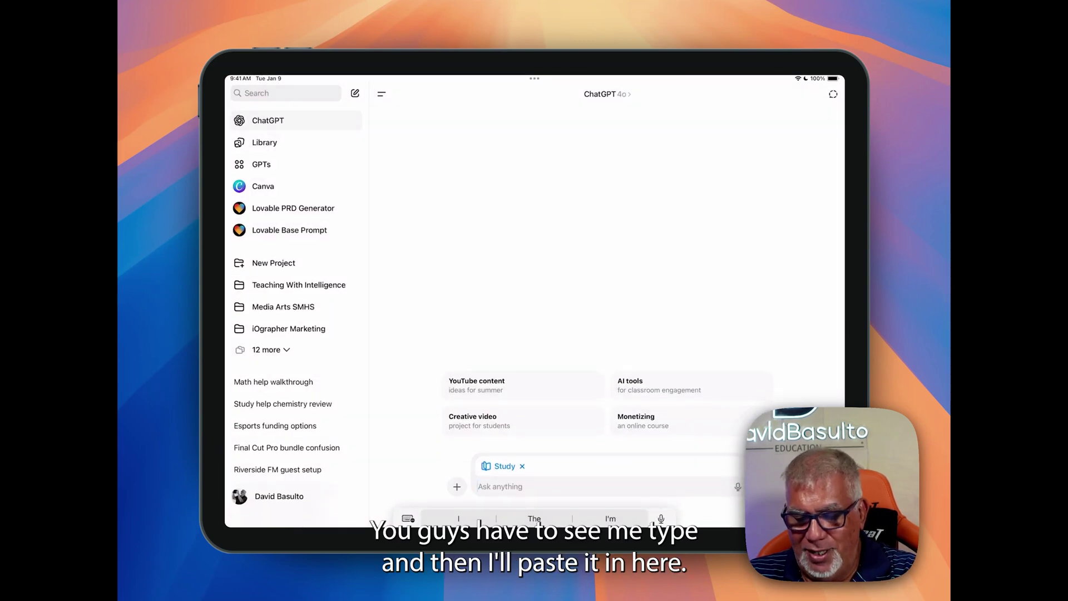
Step: Paste and send the Newton's Laws multiple-choice quiz prompt, briefly checking account settings
click(501, 486)
click(461, 466)
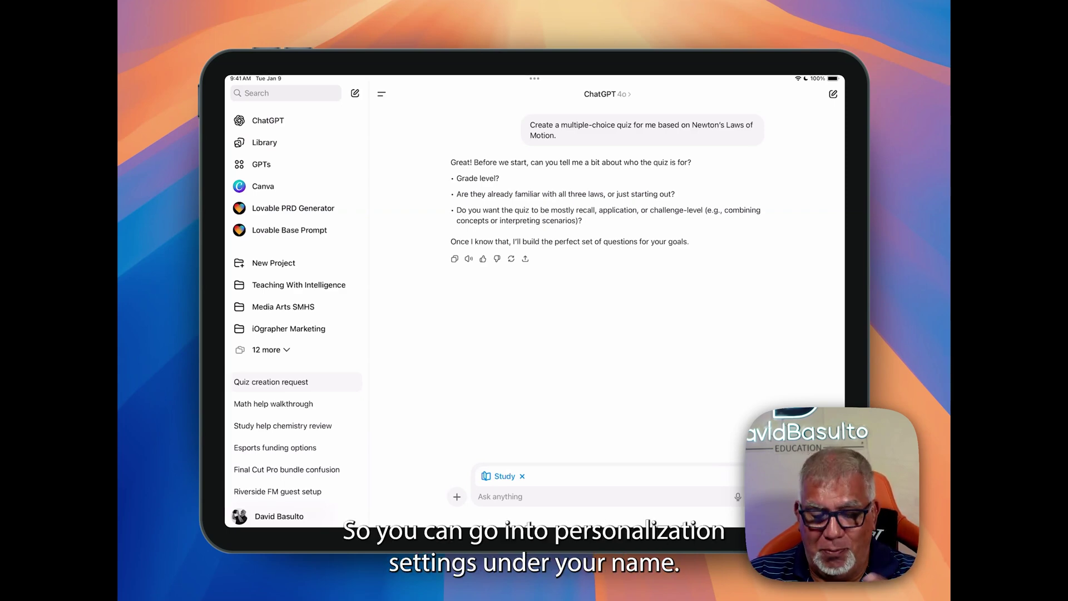
click(279, 516)
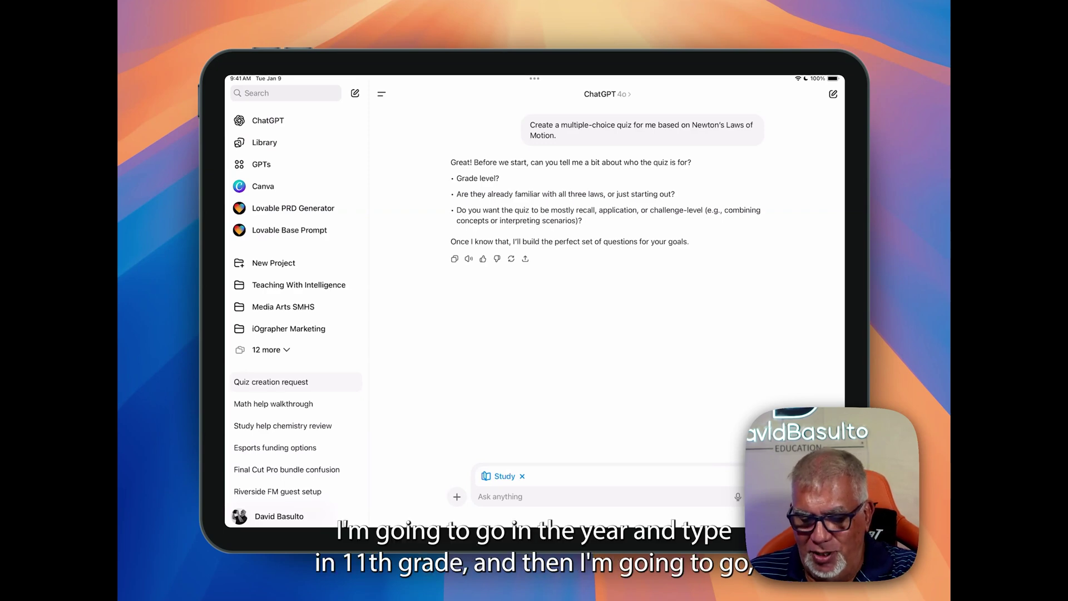
click(584, 496)
text(1)
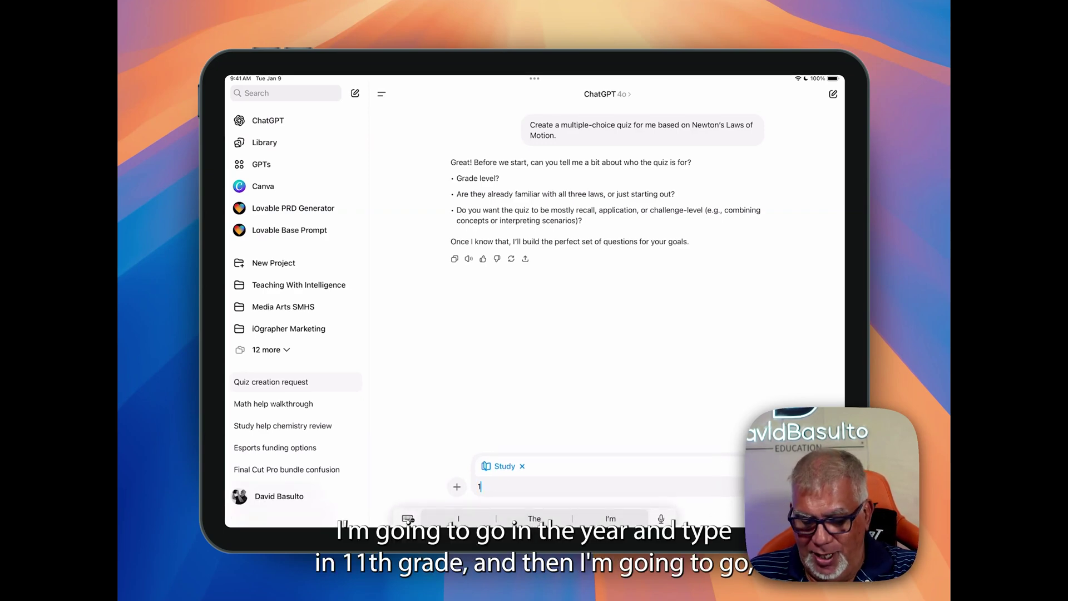
text(1th grade, )
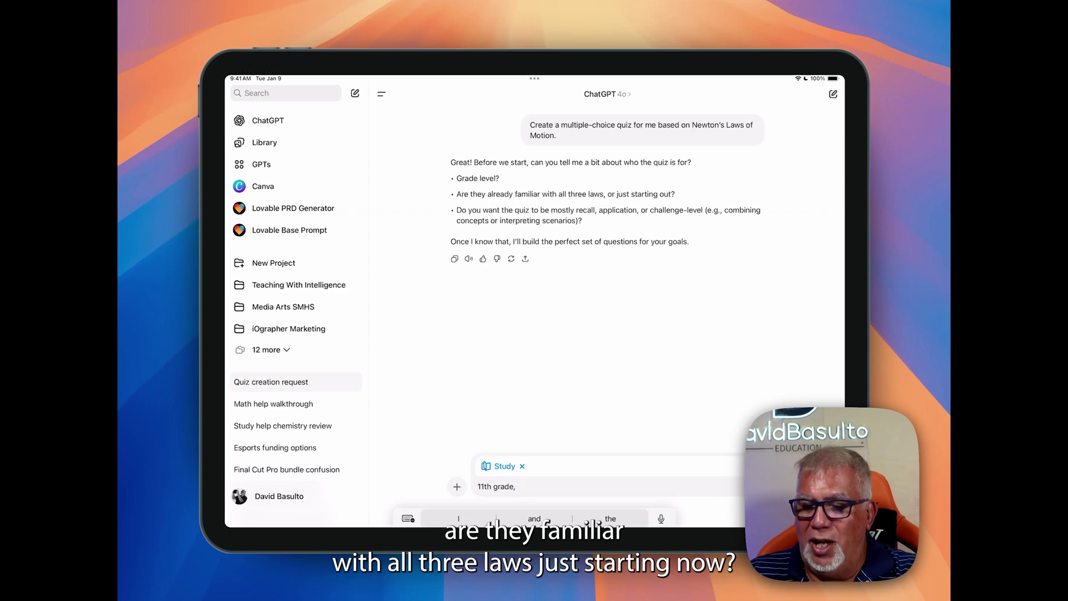
text(just star)
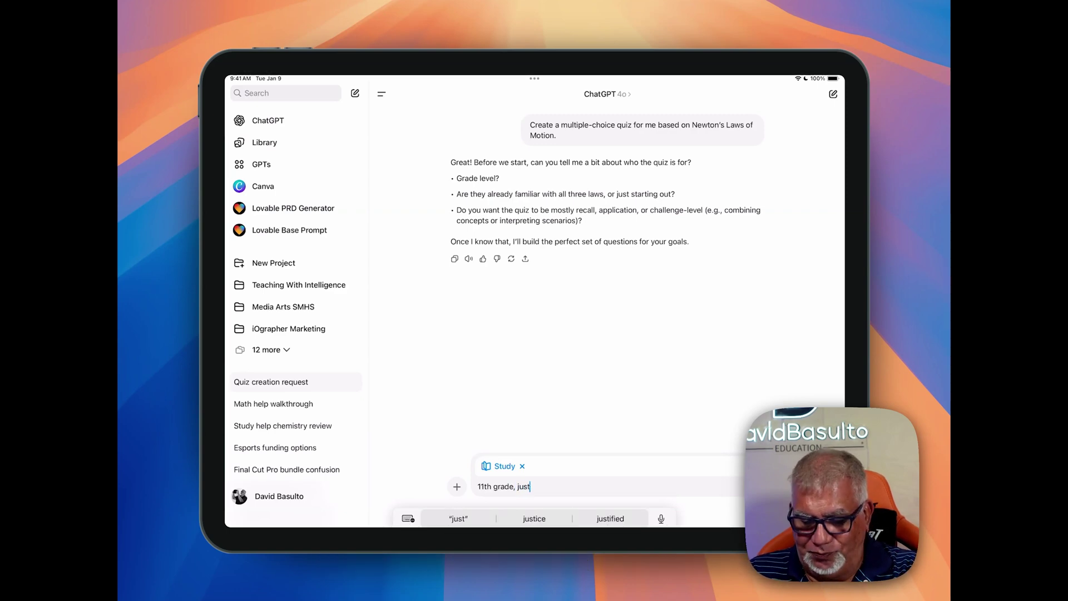
text(ting out,)
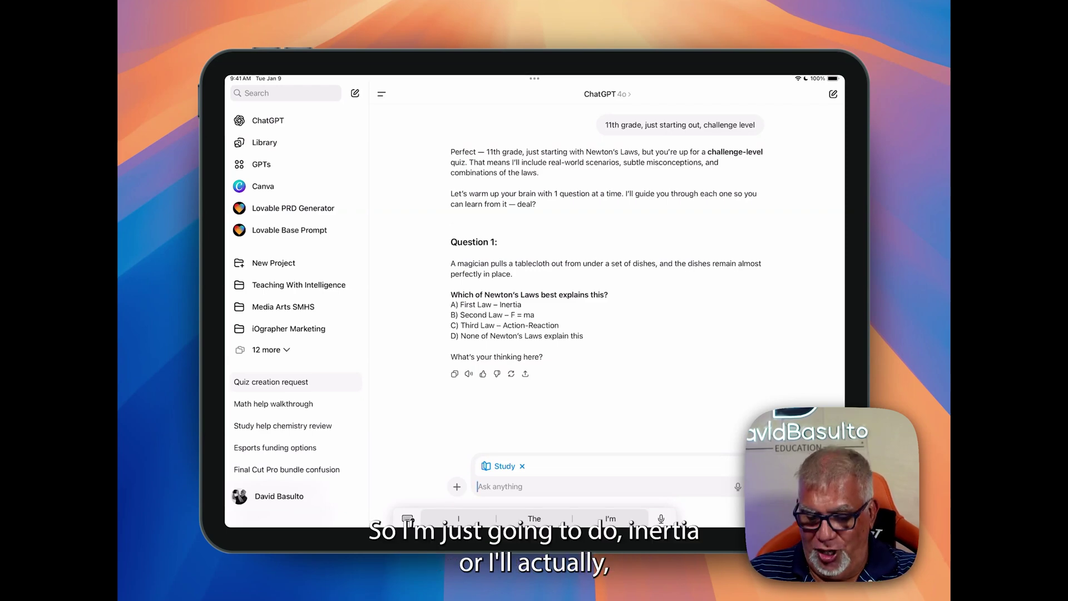
text(AThird law,)
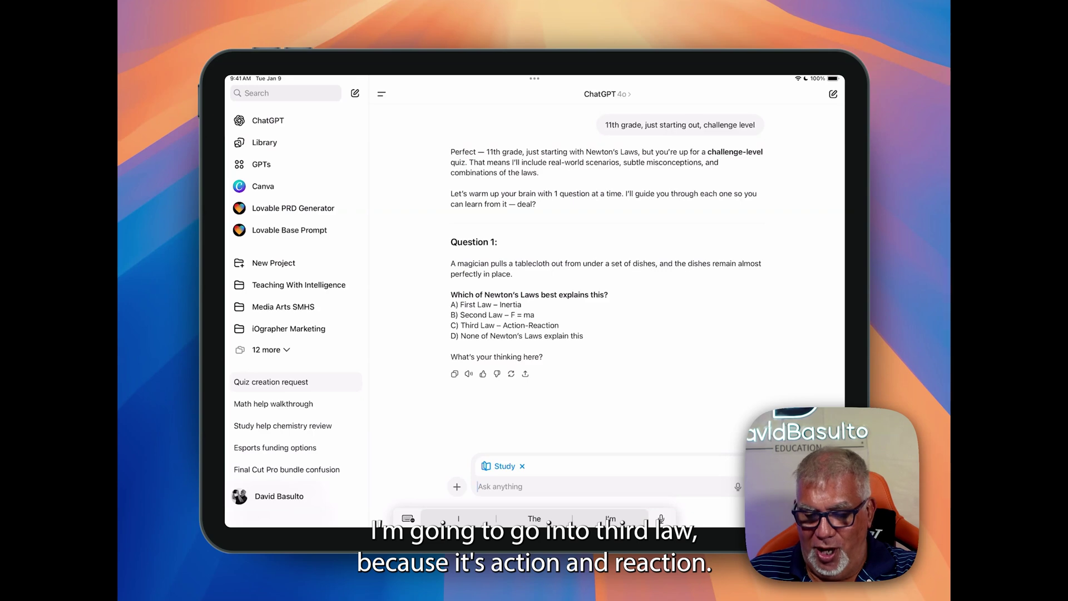
text( the magician pulls the table cloth (action), dishes remain in place (reaction))
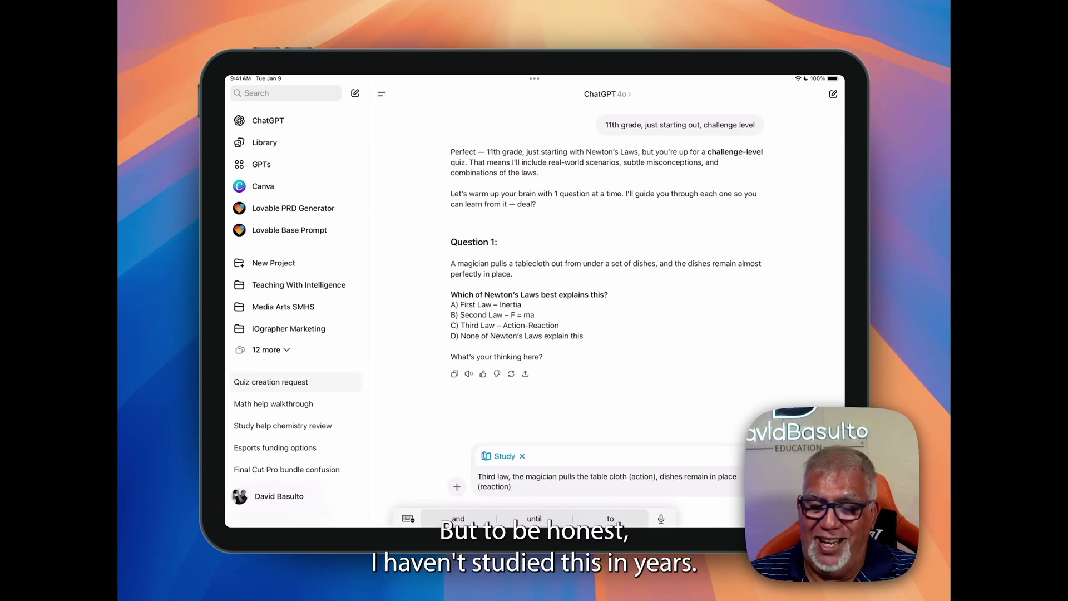
Step: Send the Third Law answer, then reply 'Yes that makes more sense.'
key(Return)
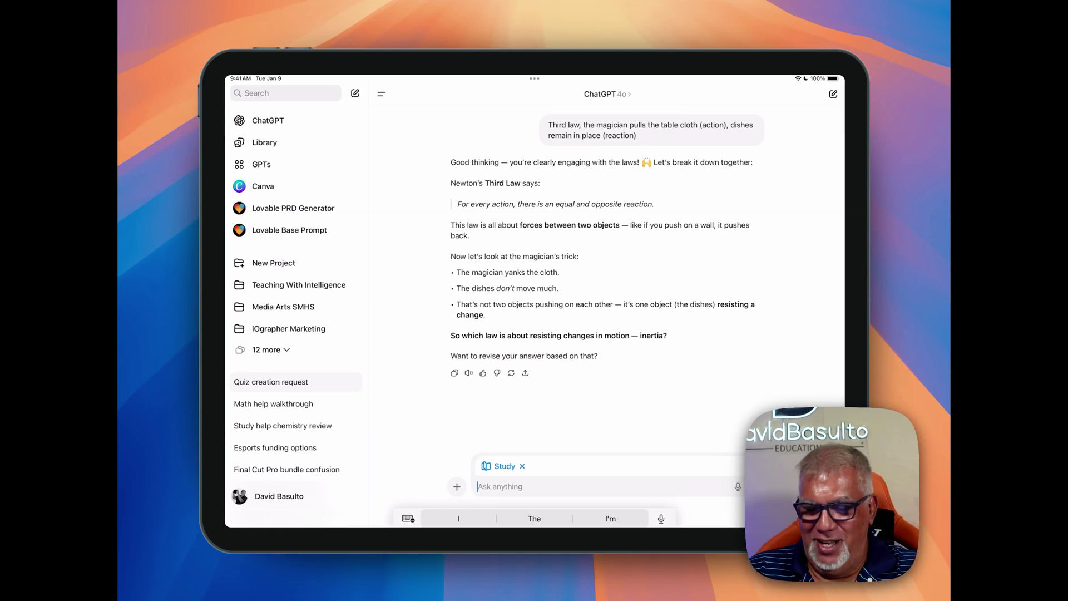
text(Yes ty)
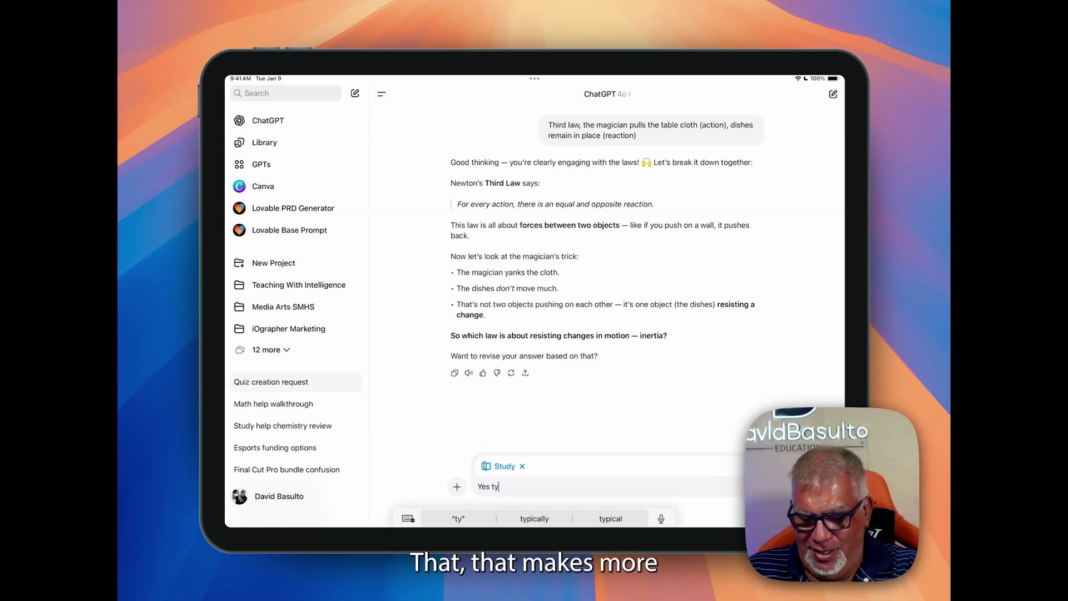
text(hat make)
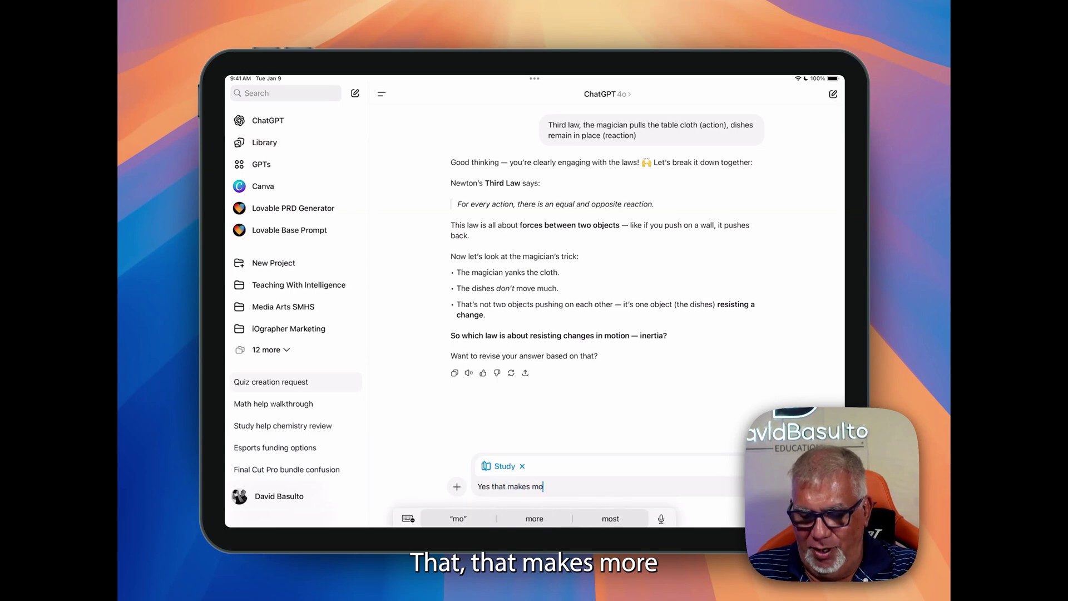
text(s more sense.)
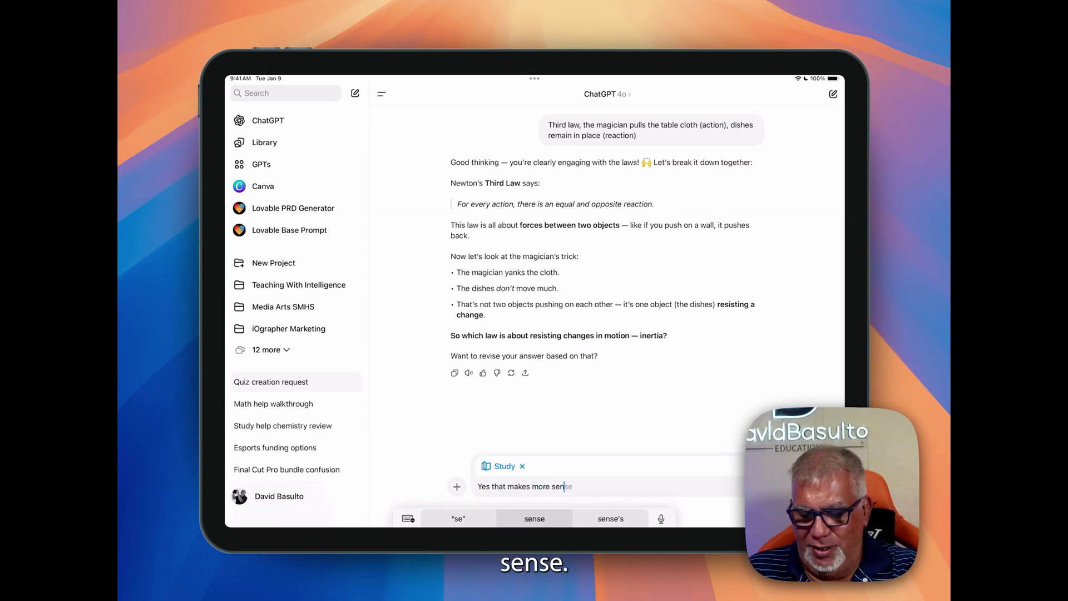
key(Return)
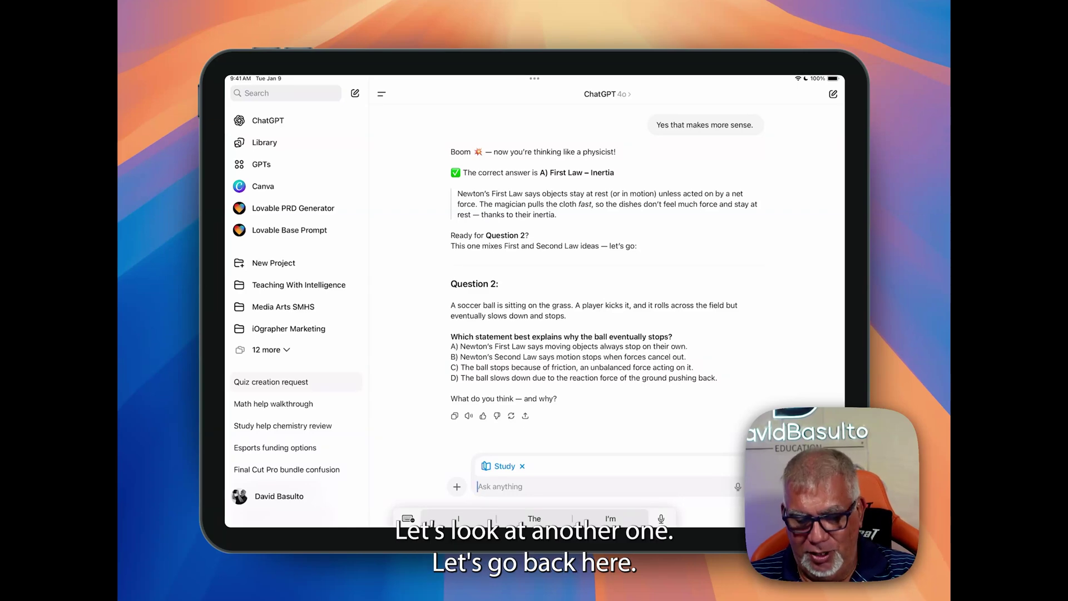
key(super+Tab)
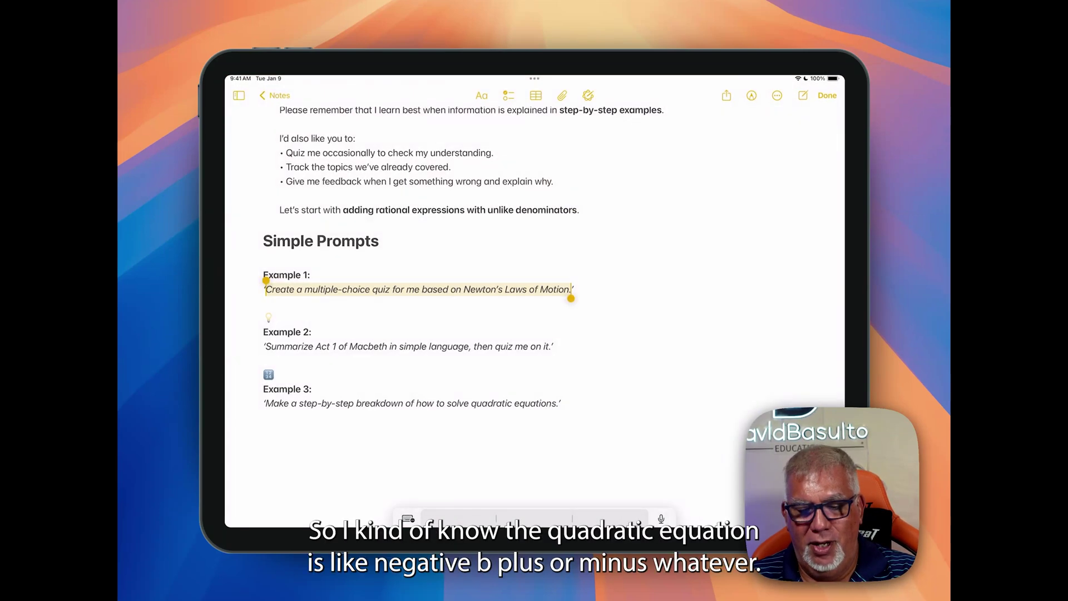
Step: Select the Example 3 quadratic equations prompt in Notes and return to ChatGPT
triple_click(380, 404)
drag(380, 404, 265, 403)
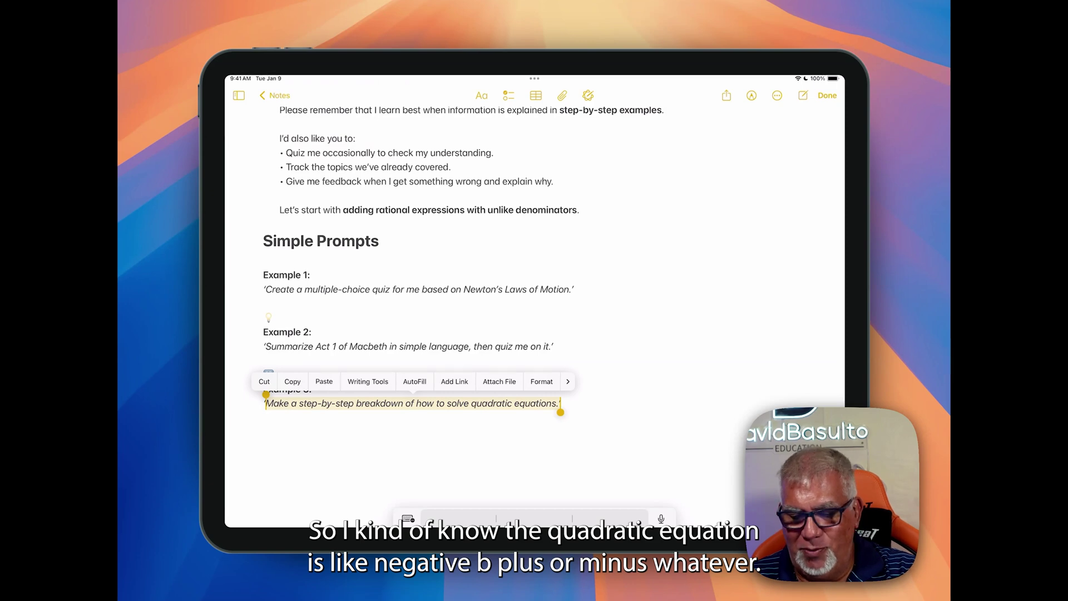
key(super+Tab)
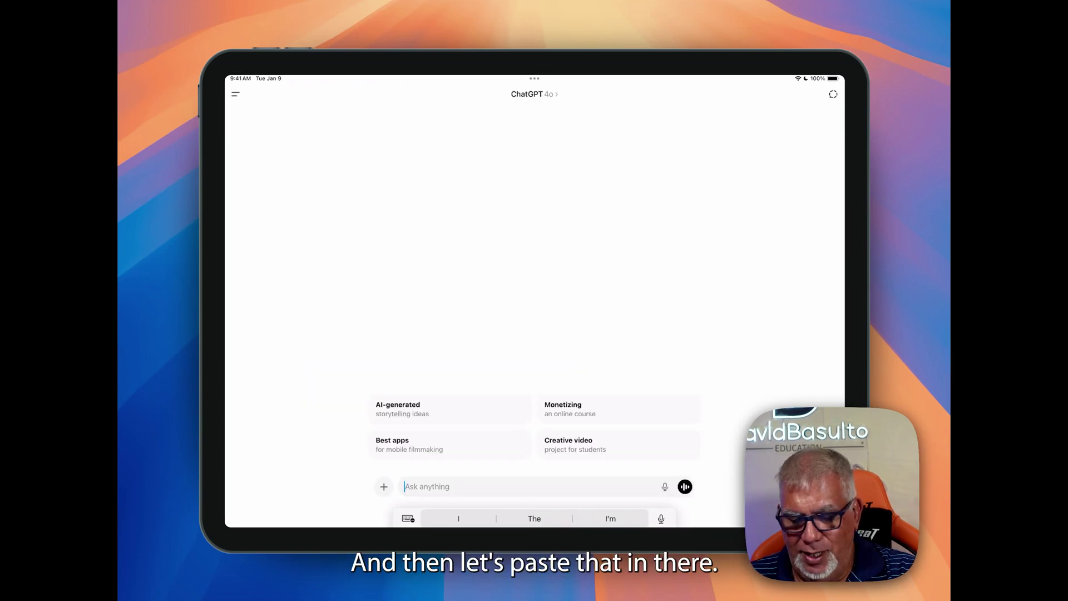
Step: Paste and send the step-by-step quadratic equations prompt
click(385, 465)
click(684, 487)
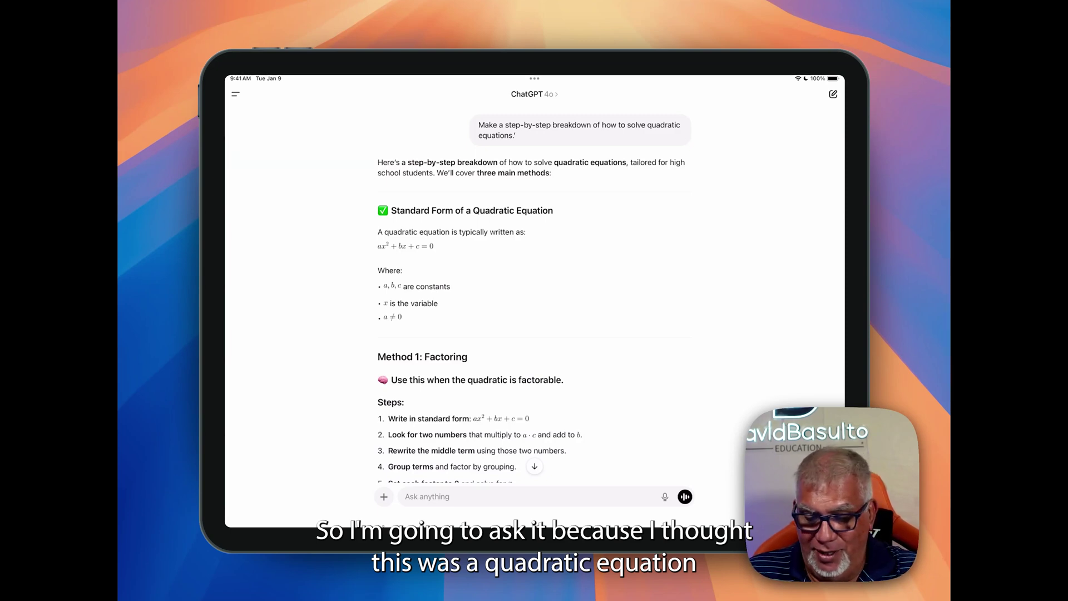
scroll(534, 334, down, 3)
scroll(534, 333, down, 3)
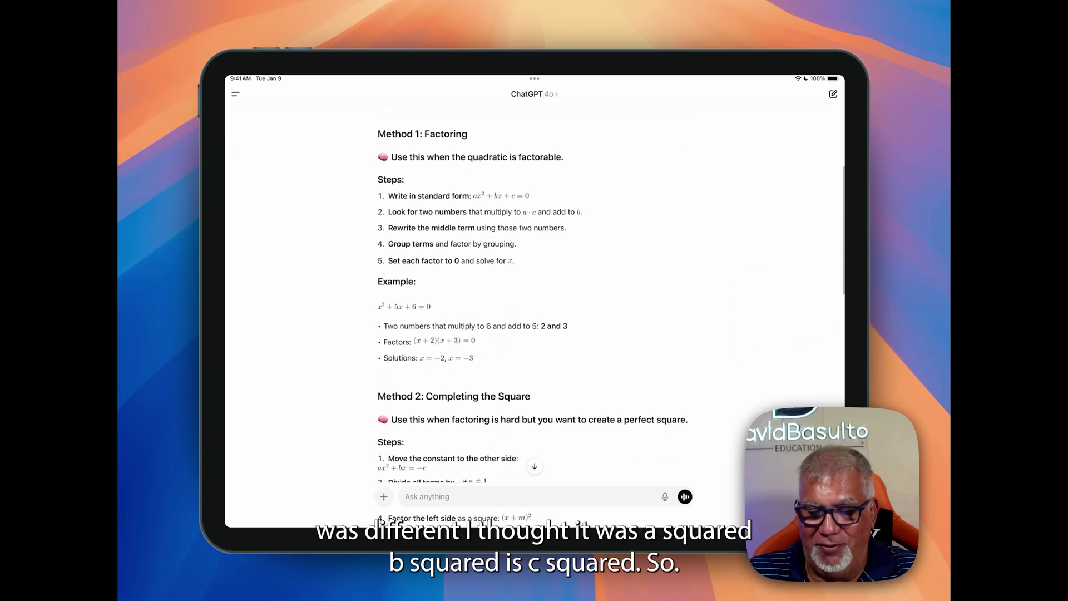
scroll(534, 334, down, 2)
scroll(534, 333, down, 2)
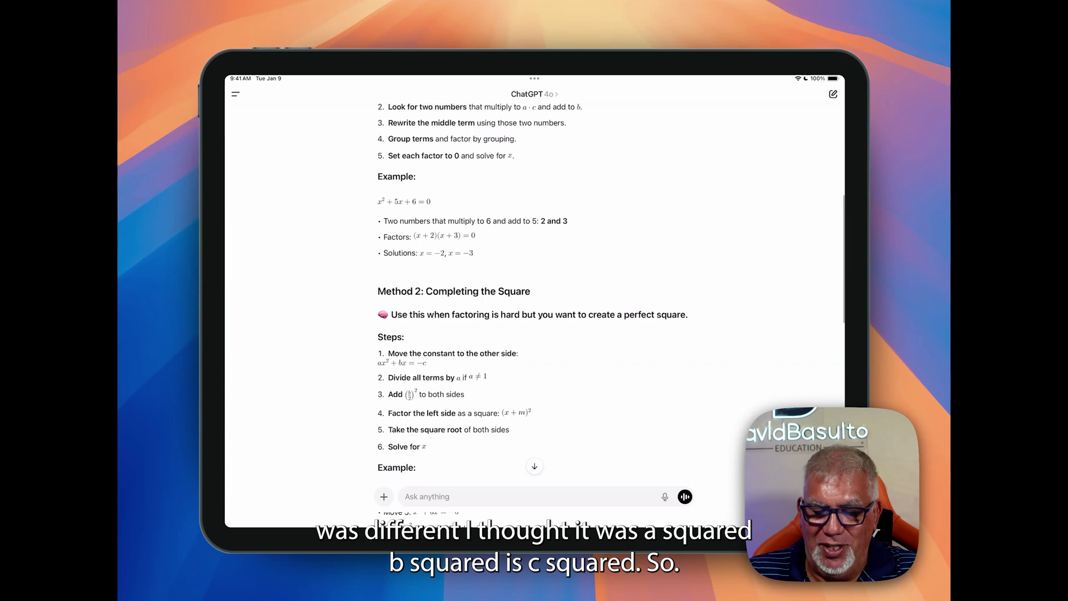
scroll(534, 334, down, 2)
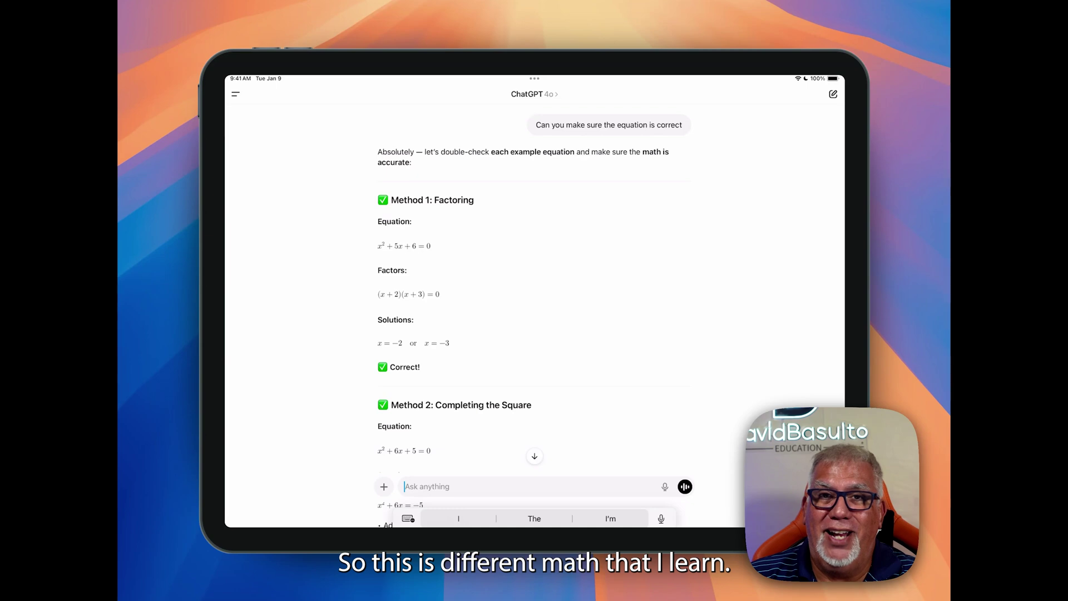
scroll(535, 292, up, 2)
scroll(534, 293, up, 3)
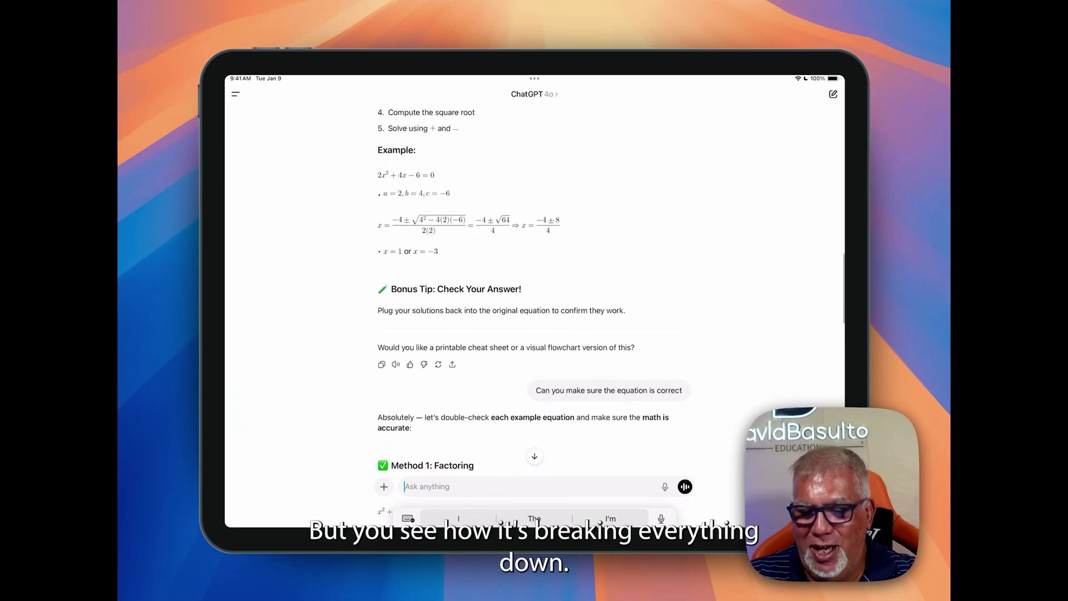
scroll(533, 292, up, 1)
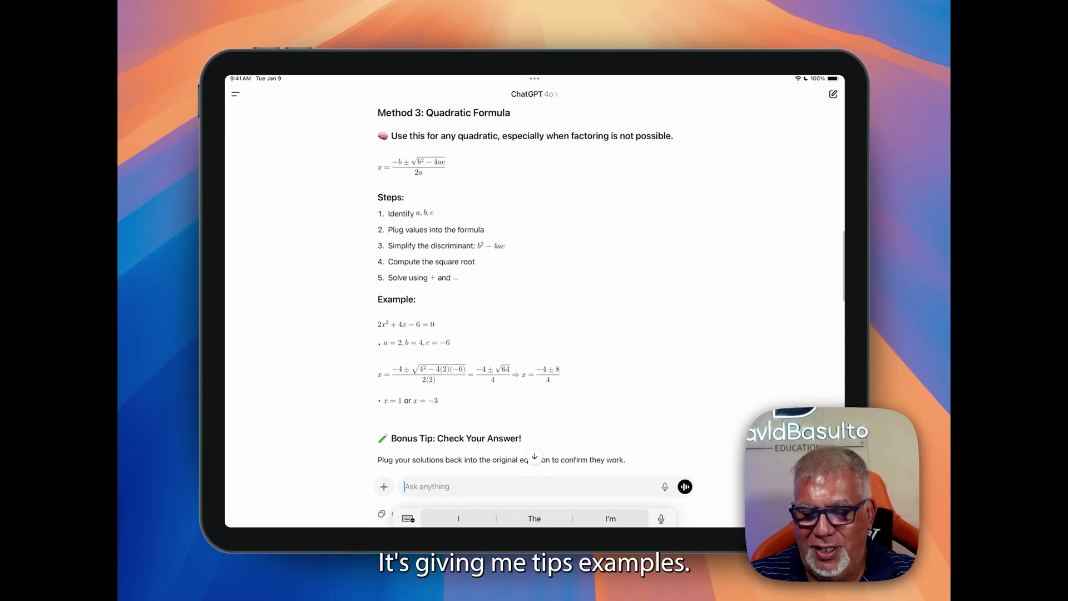
scroll(534, 292, down, 5)
scroll(534, 292, down, 5)
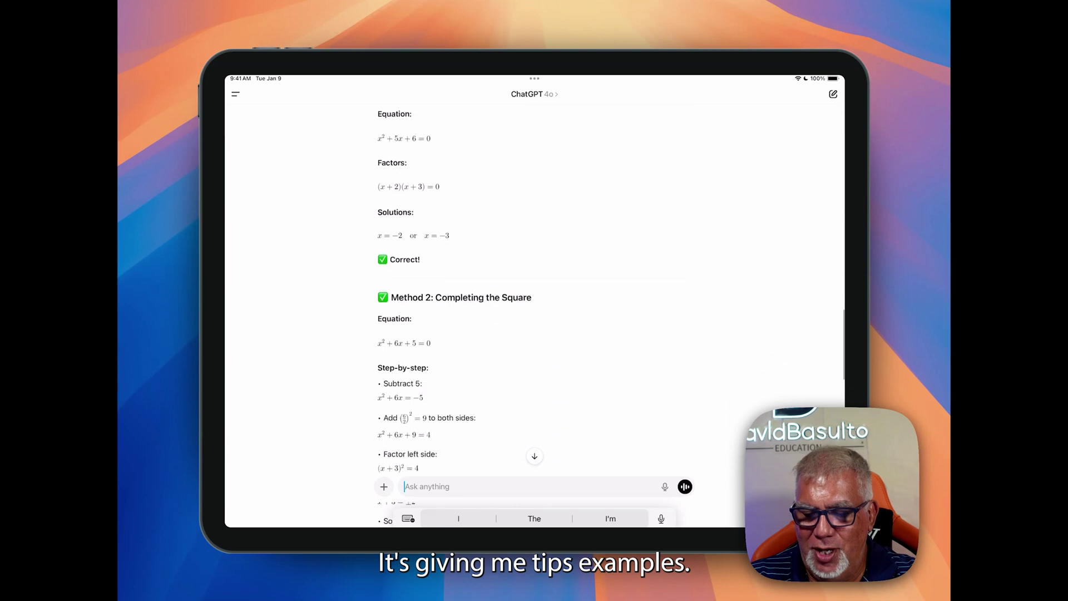
scroll(534, 292, down, 5)
scroll(535, 293, down, 4)
scroll(534, 292, down, 3)
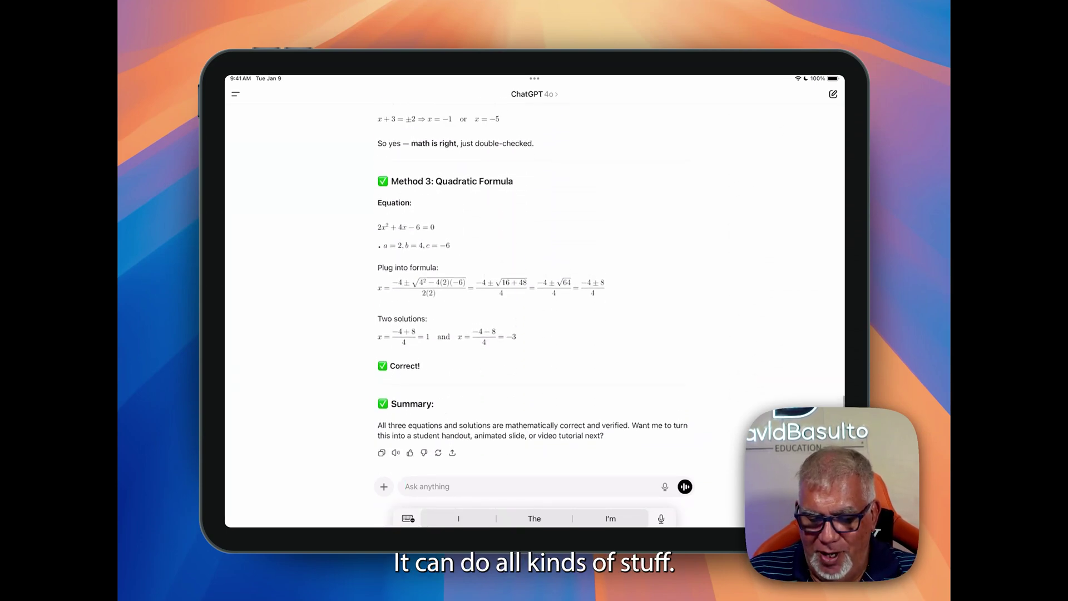
text(Can you ma)
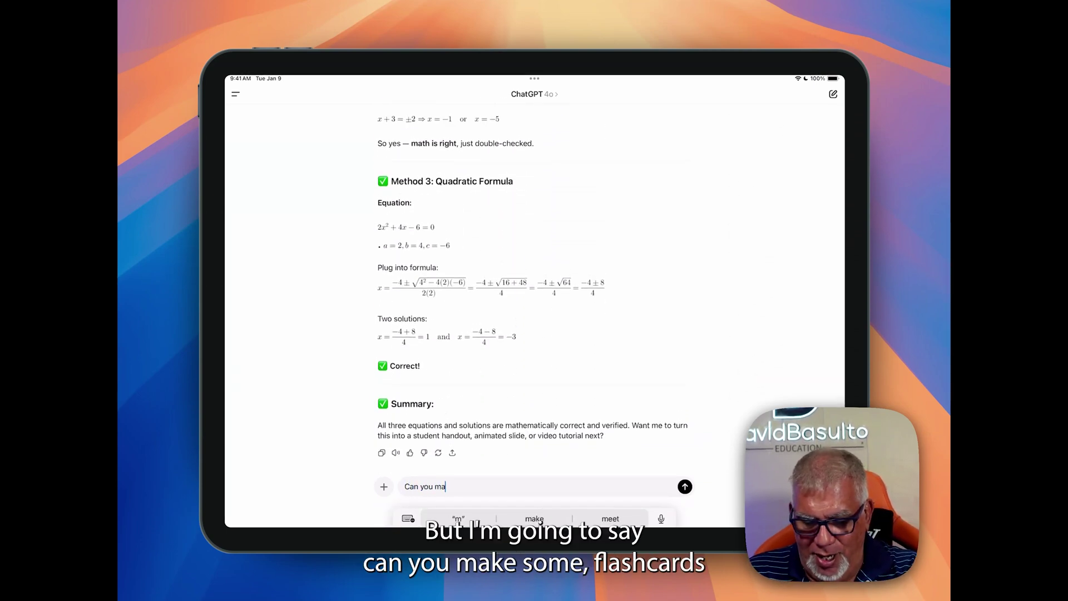
text(ke some flas)
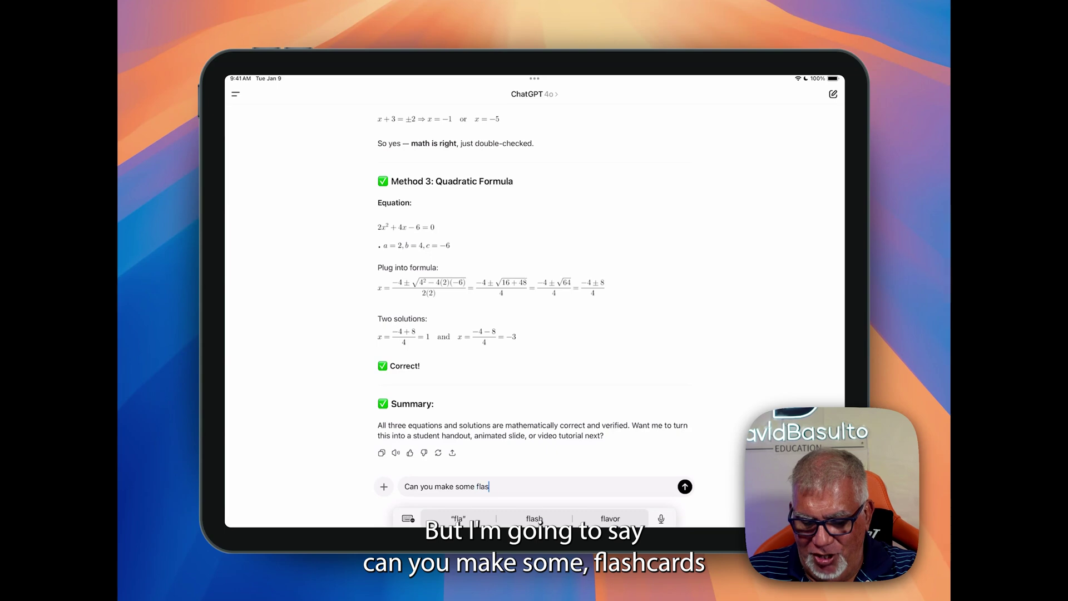
text(h cards so )
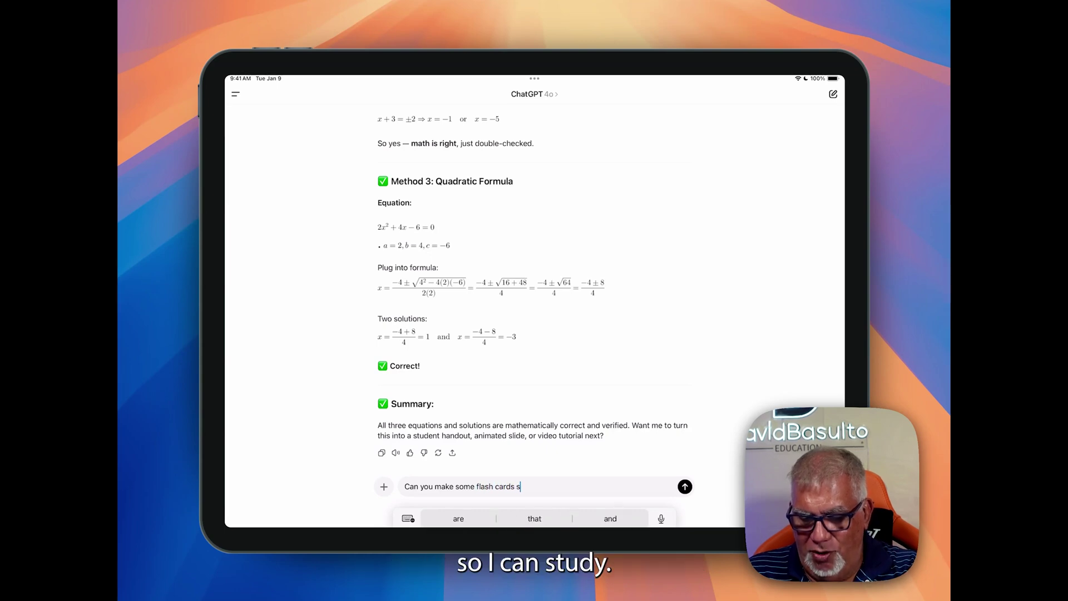
text(i can study)
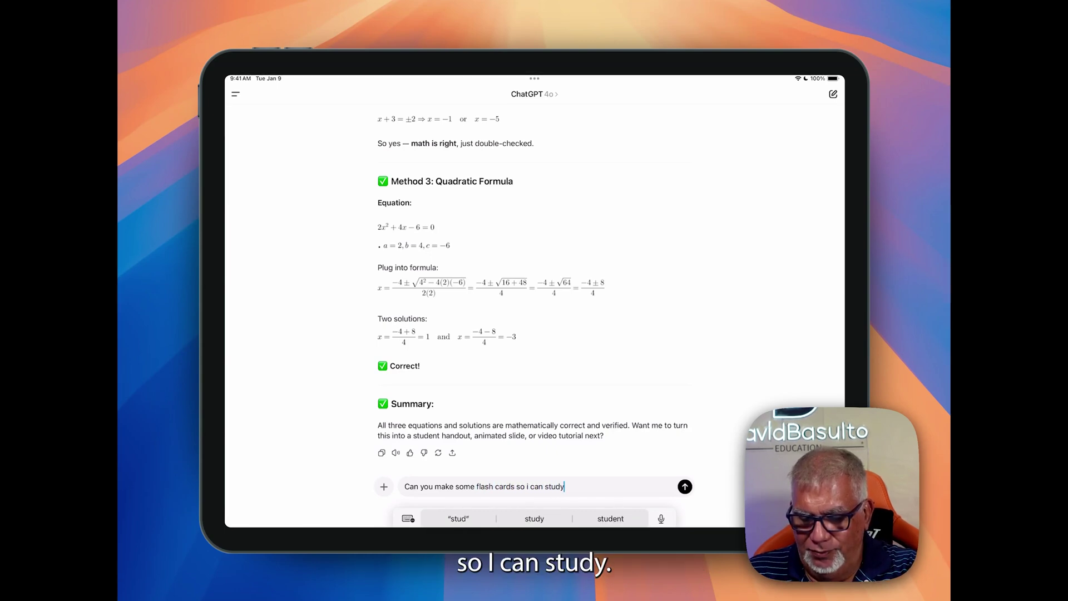
Step: Send 'Can you make some flash cards so i can study' for quadratic flashcards
key(Return)
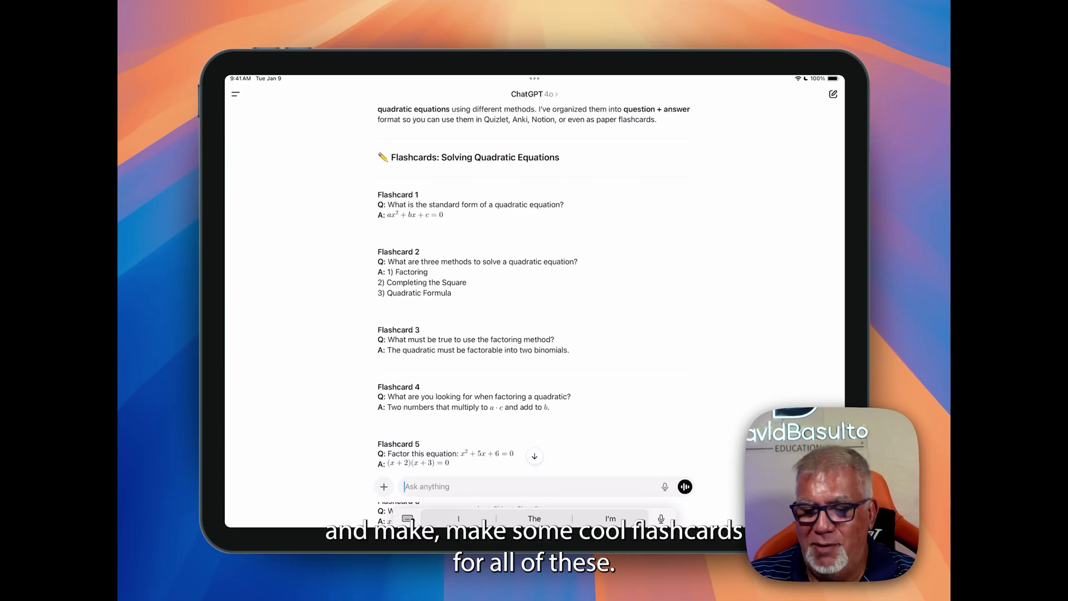
scroll(535, 292, down, 8)
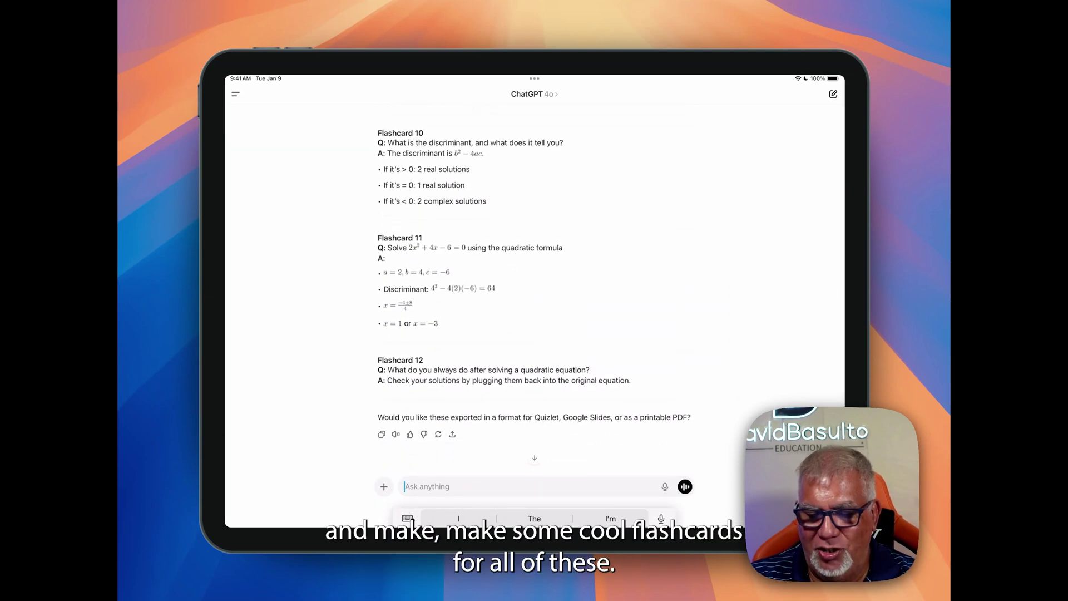
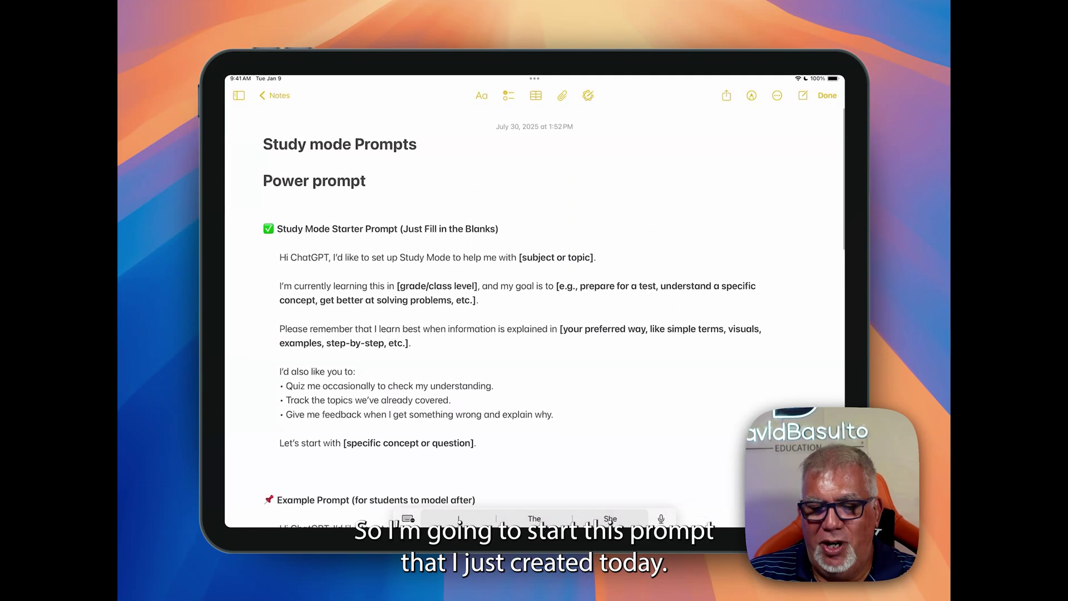
scroll(534, 318, down, 1)
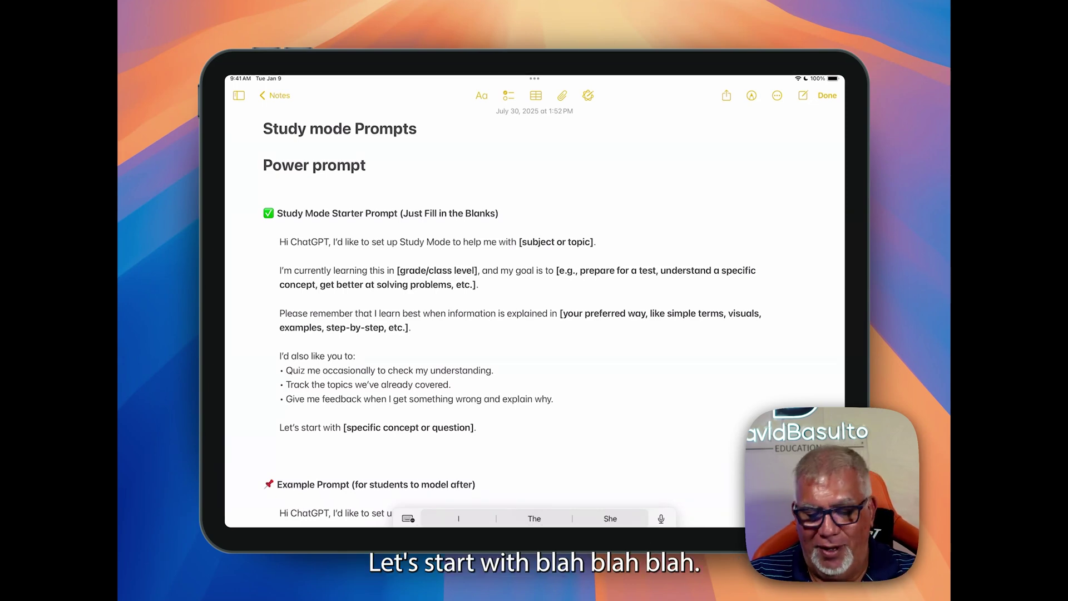
scroll(534, 301, down, 5)
scroll(534, 301, down, 3)
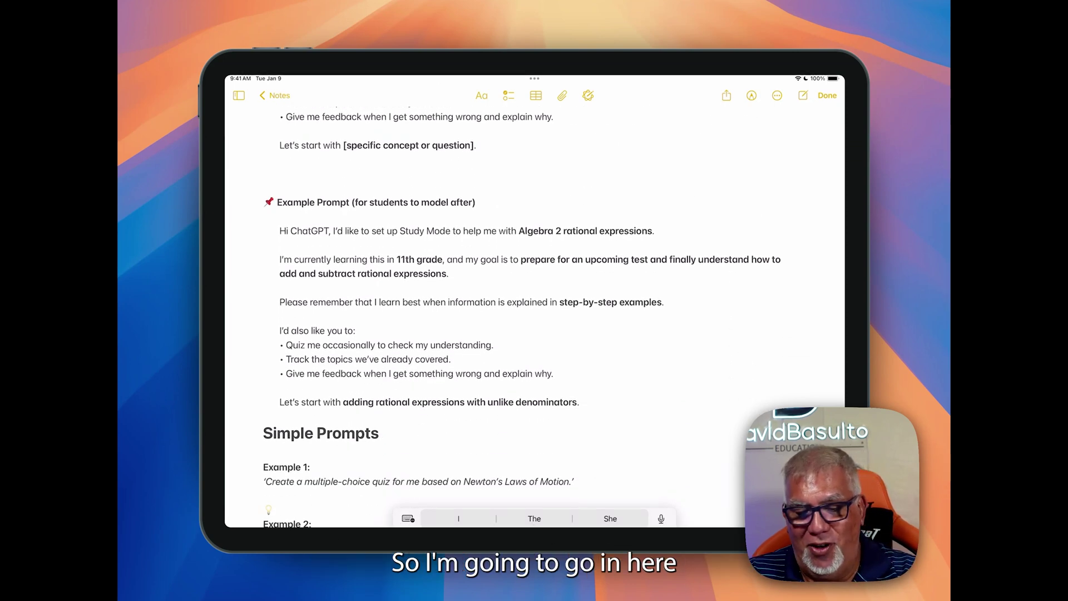
Step: Copy the Algebra 2 prompt from 'Hi ChatGPT' through 'denominators.' and switch to ChatGPT
click(280, 231)
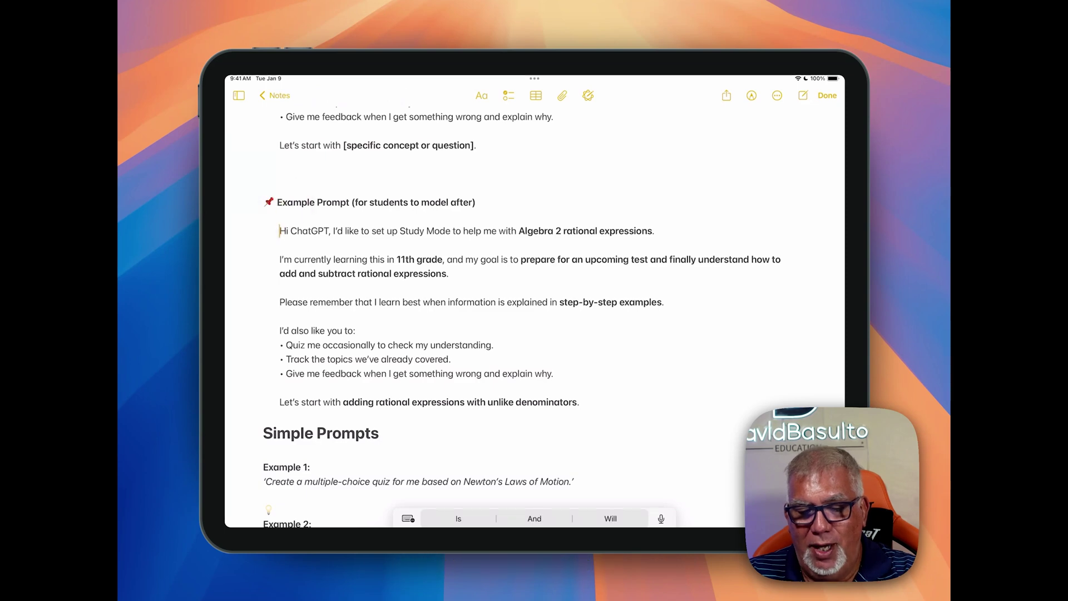
double_click(281, 231)
drag(280, 231, 367, 409)
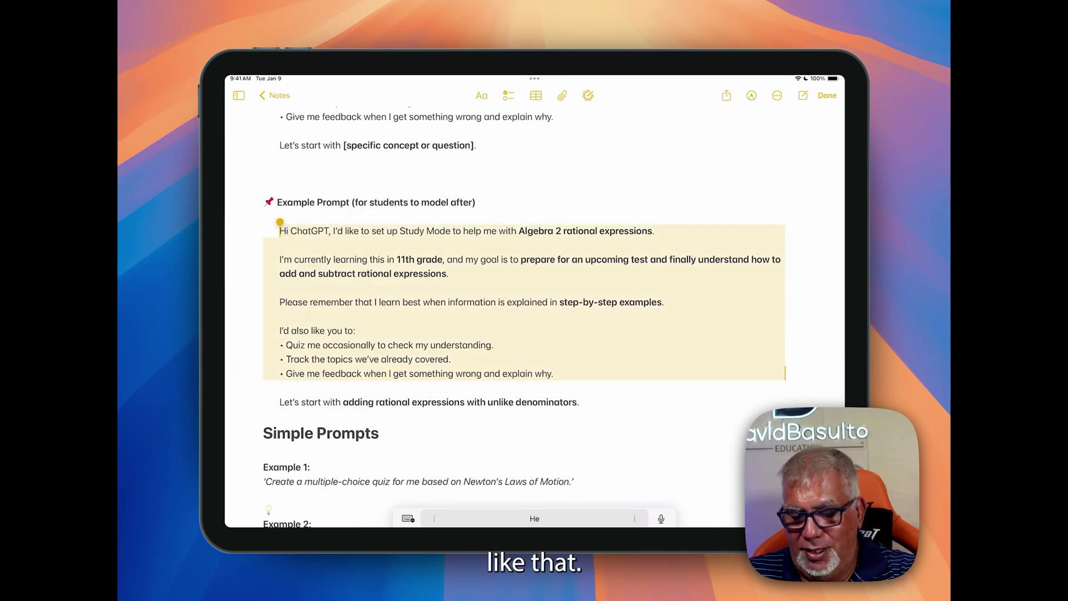
drag(367, 409, 579, 408)
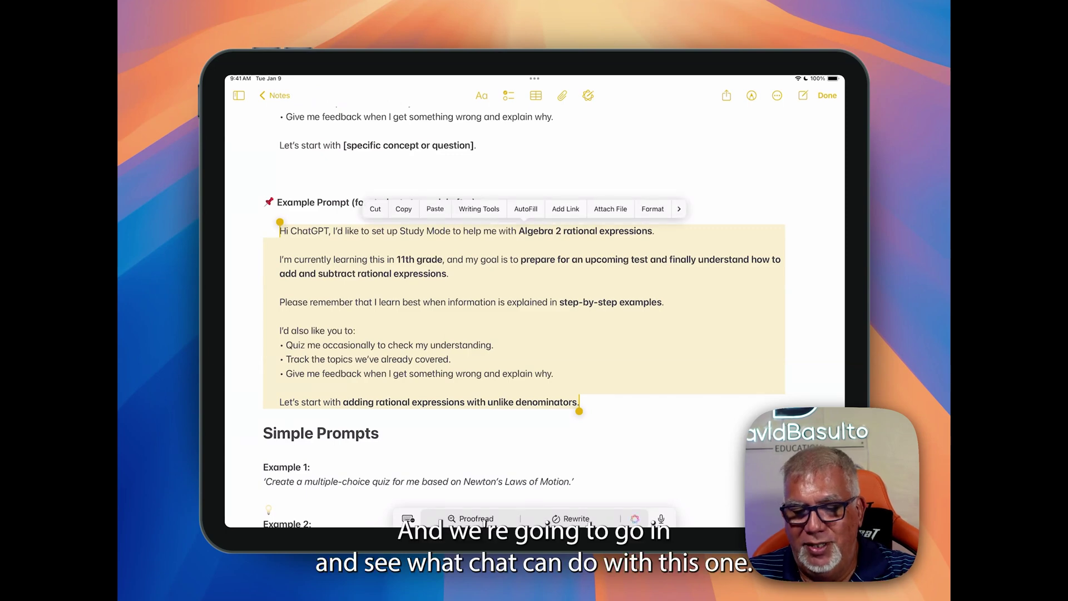
key(super+Tab)
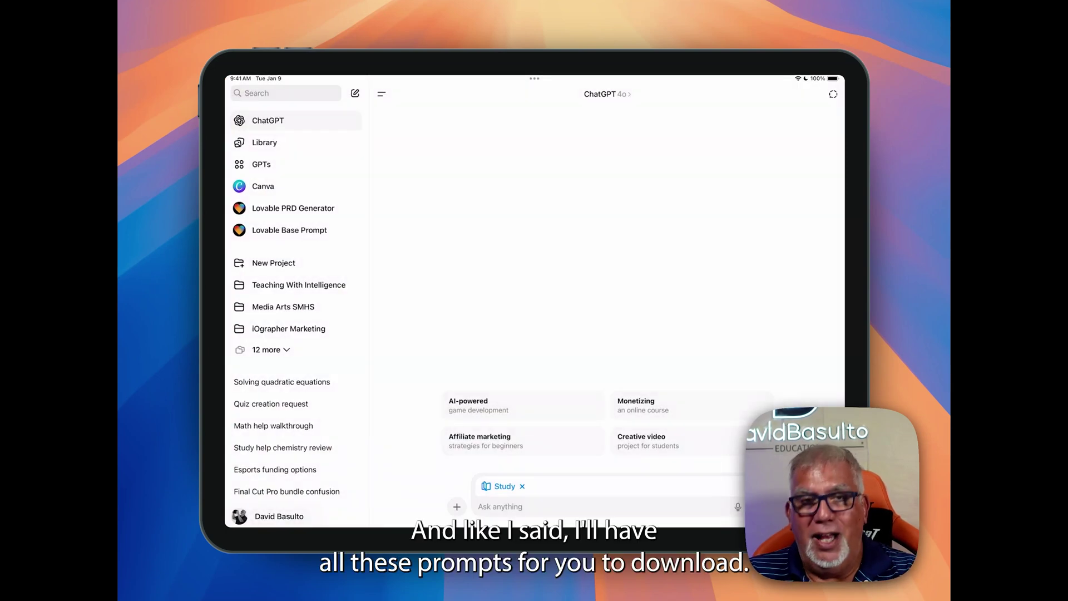
Step: Paste the copied Algebra 2 rational expressions prompt into the chat and send it
click(585, 506)
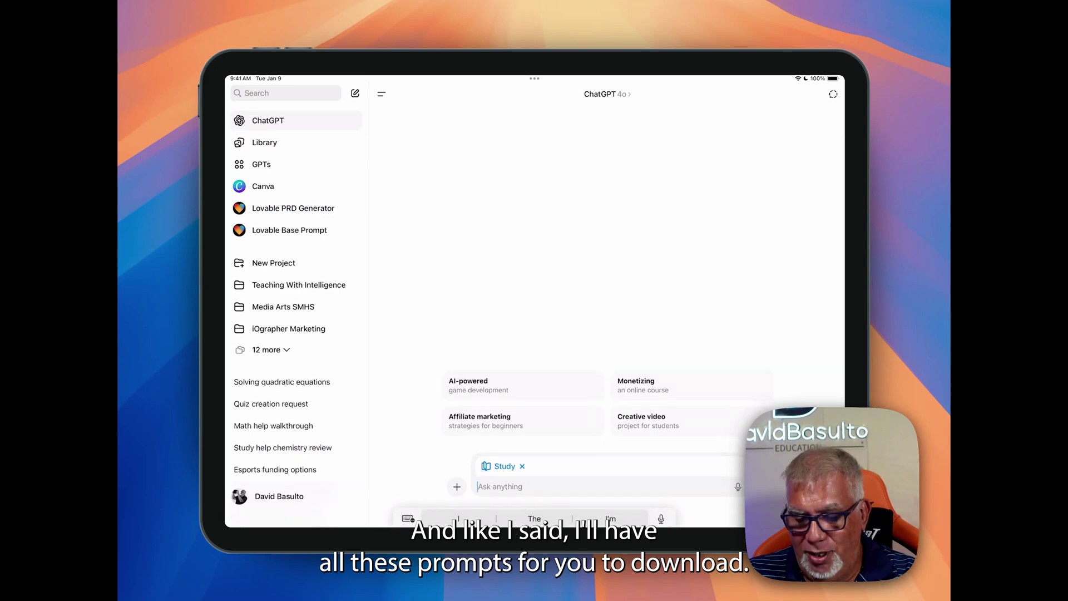
click(500, 486)
click(457, 466)
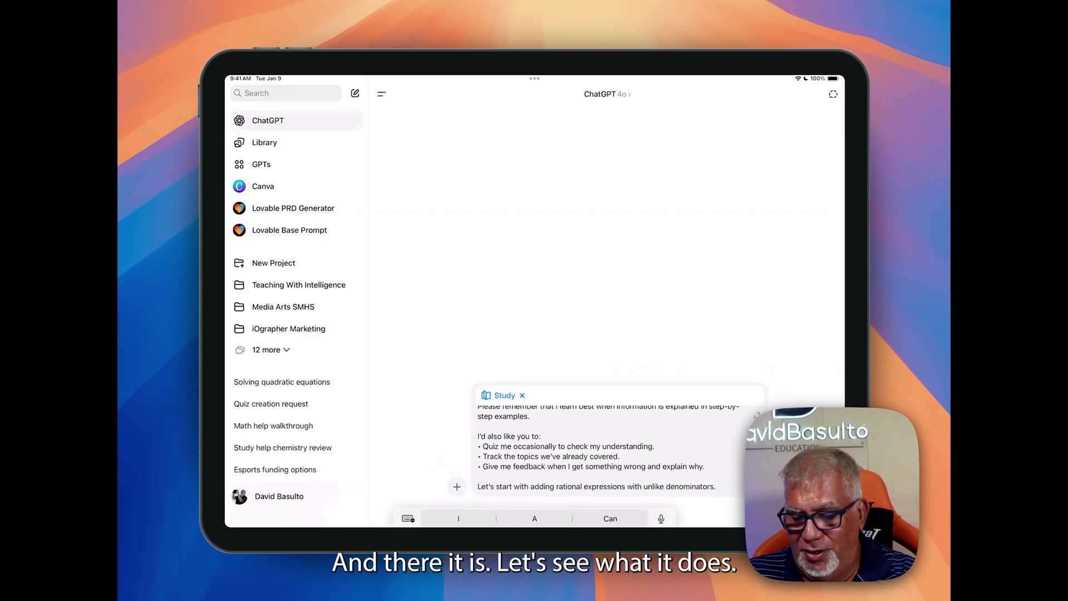
click(730, 496)
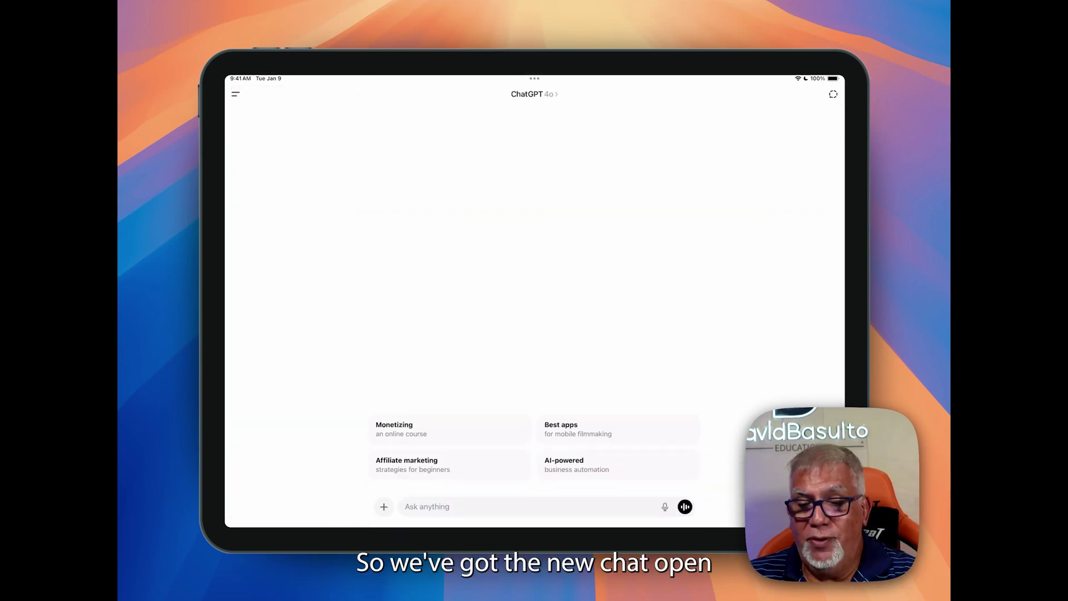
Step: Enable Study and learn mode and attach the Unidad_6_Vocabulario file
click(384, 506)
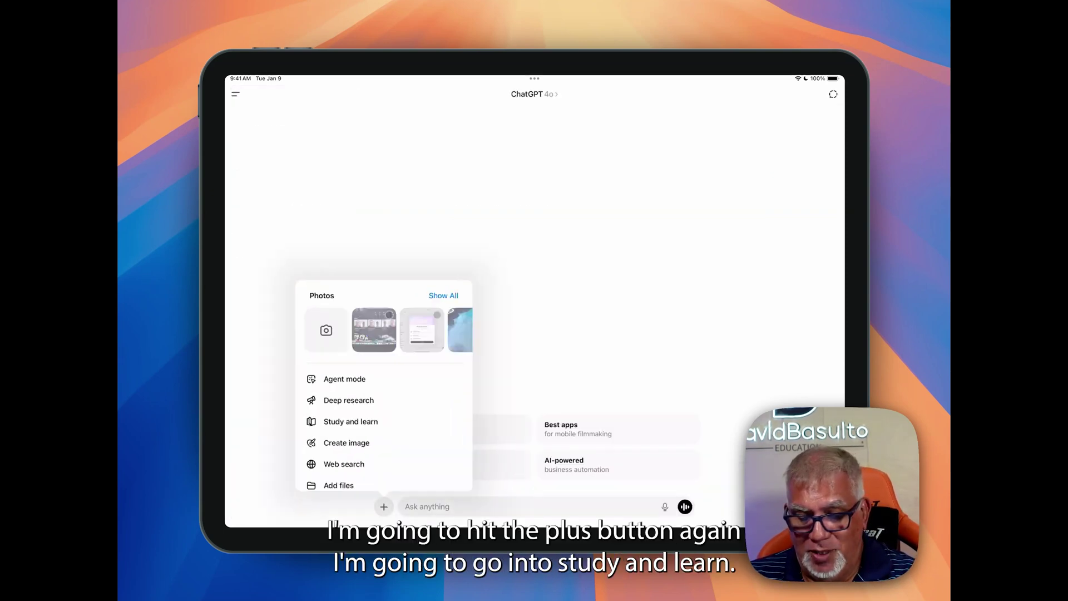
click(348, 414)
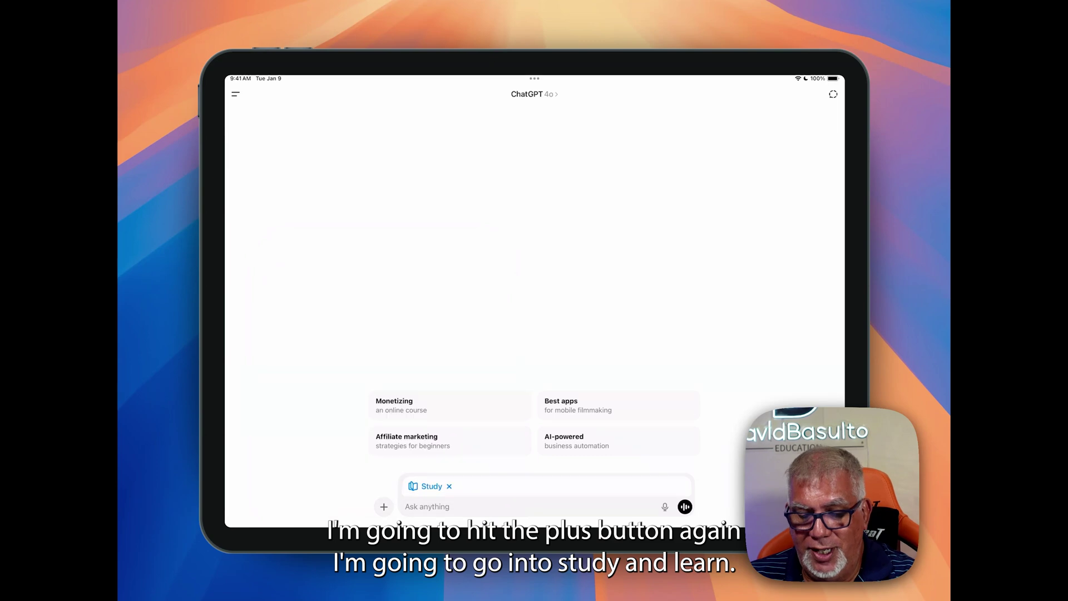
click(385, 506)
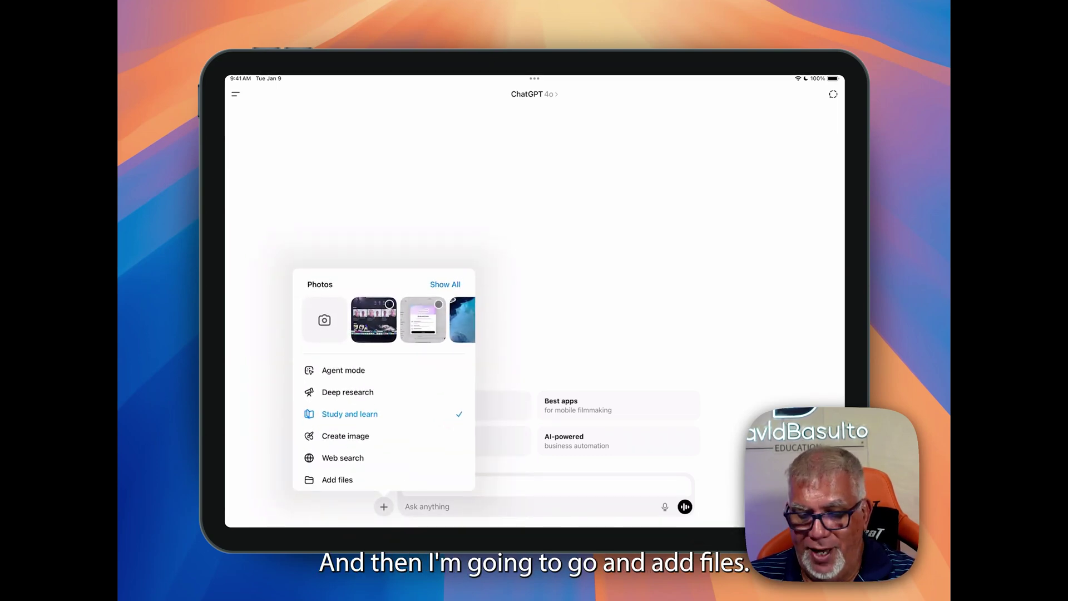
click(337, 480)
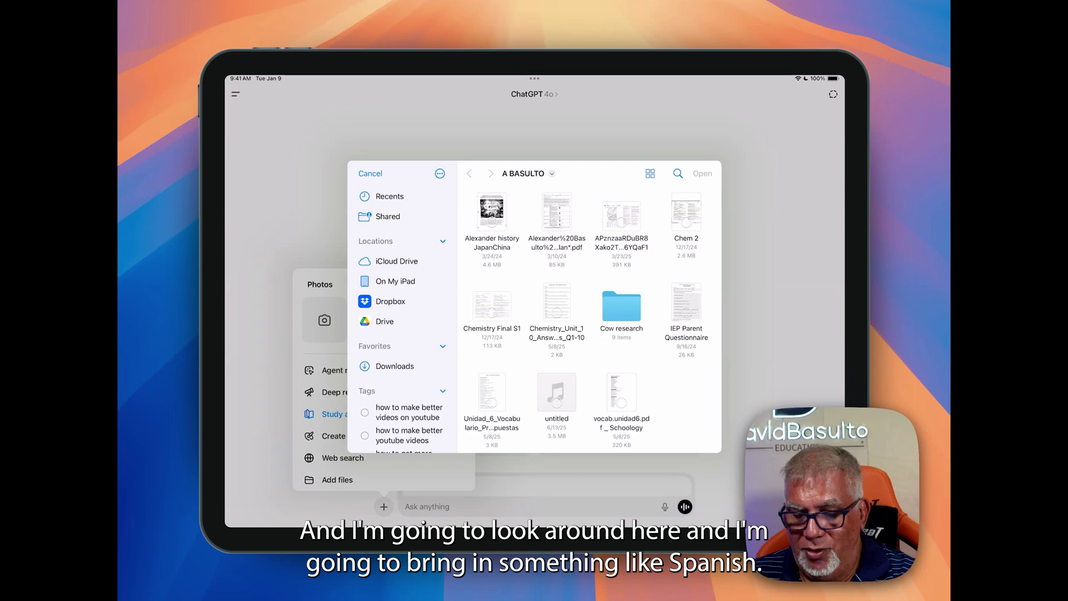
scroll(588, 317, down, 2)
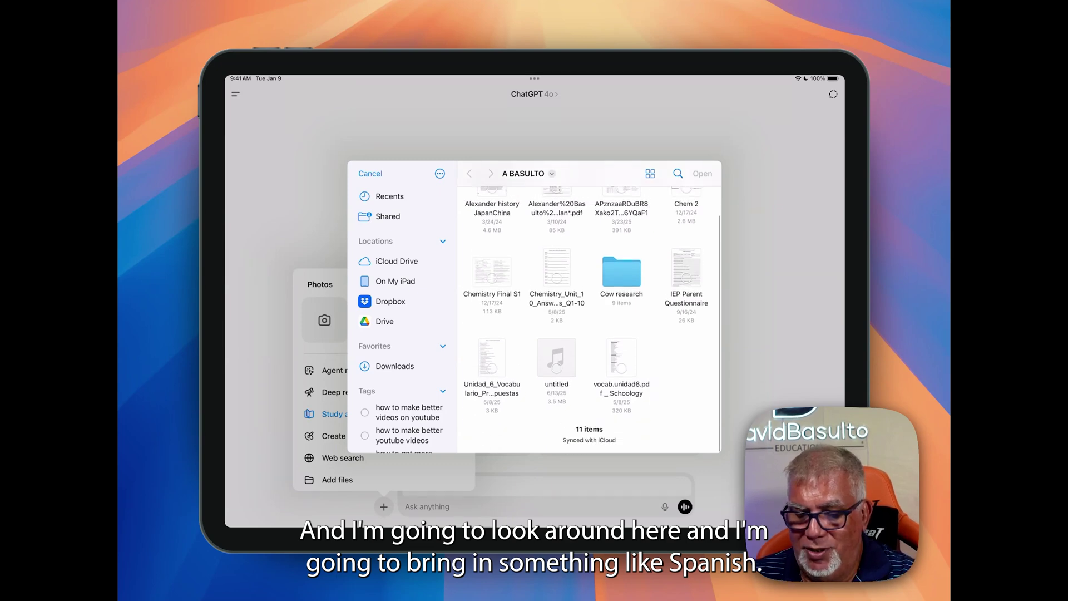
click(492, 368)
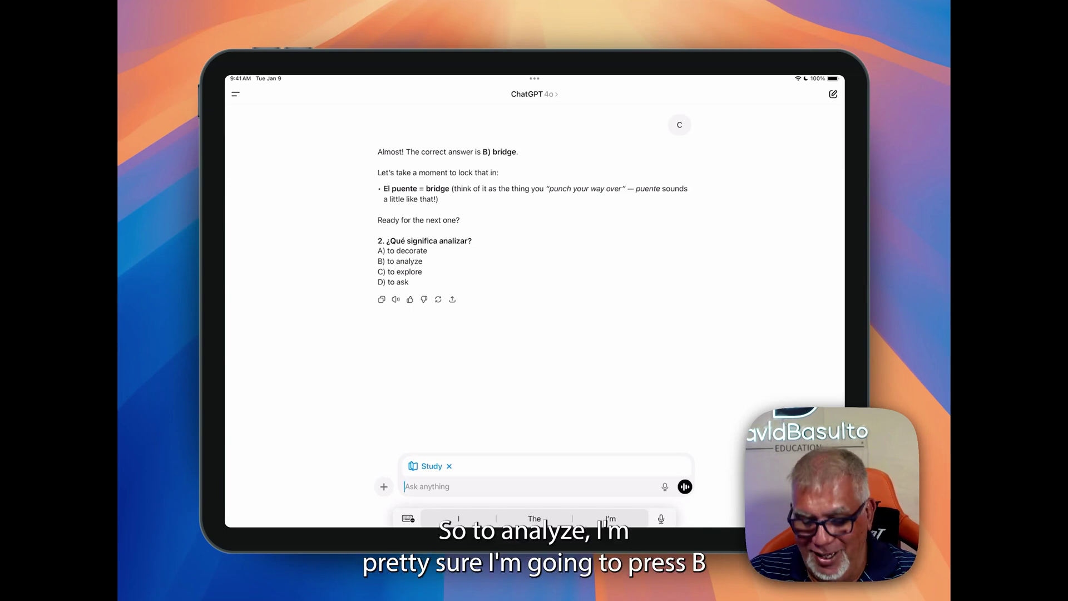
text(B)
Step: Send answer B, 'to analyze', for the 'analizar' quiz question
key(Return)
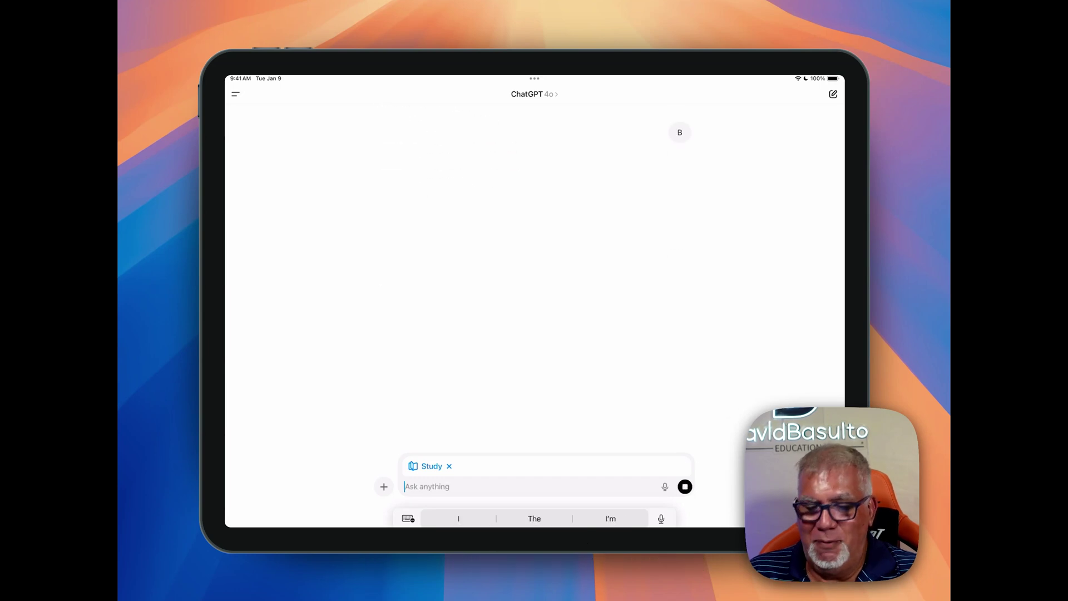